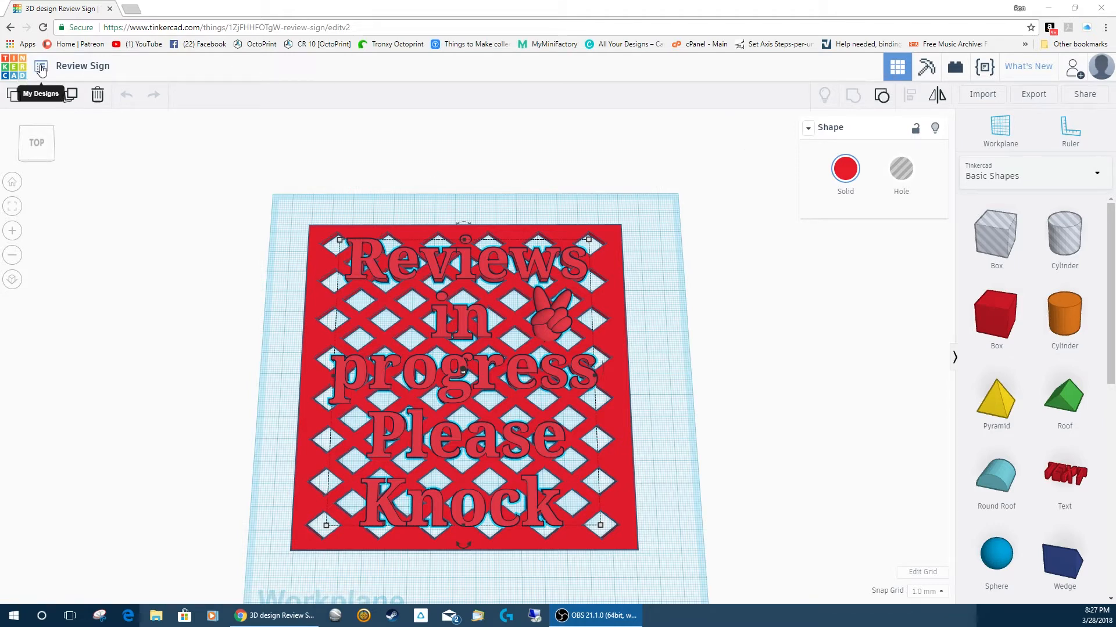
Step: Look through the list of saved and recent designs, and return to the Review Sign design
click(4, 72)
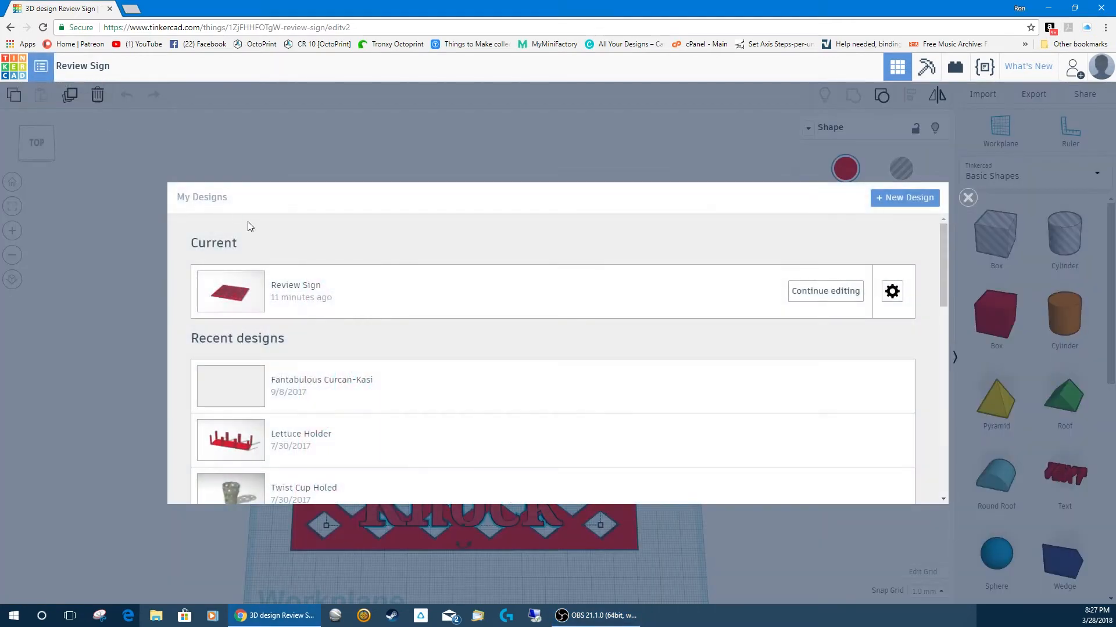
scroll(570, 396, down, 12)
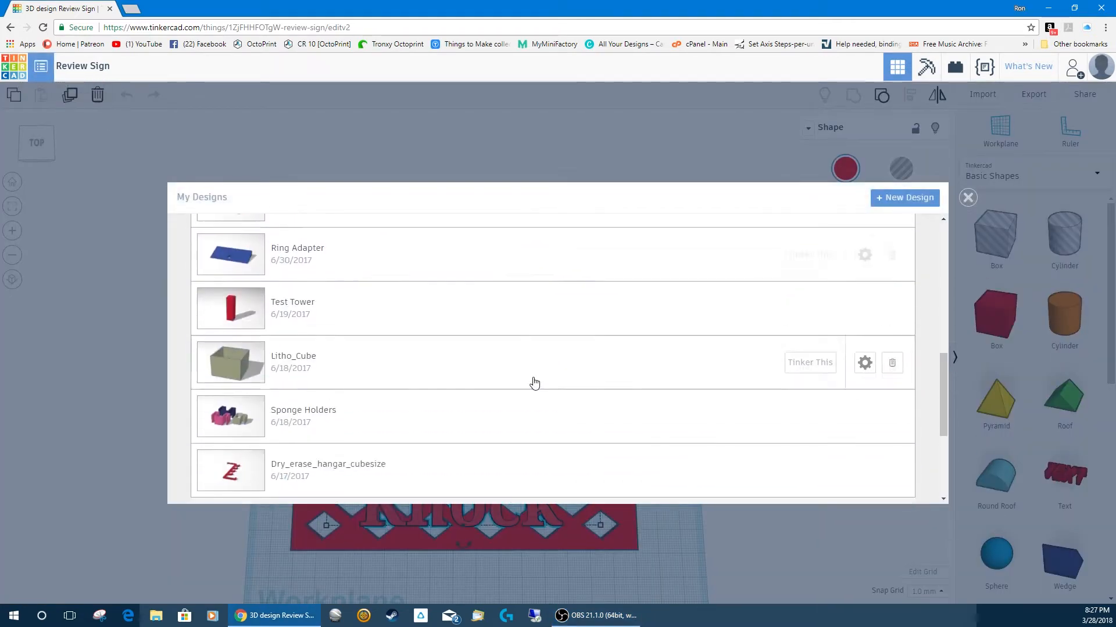
scroll(535, 378, up, 12)
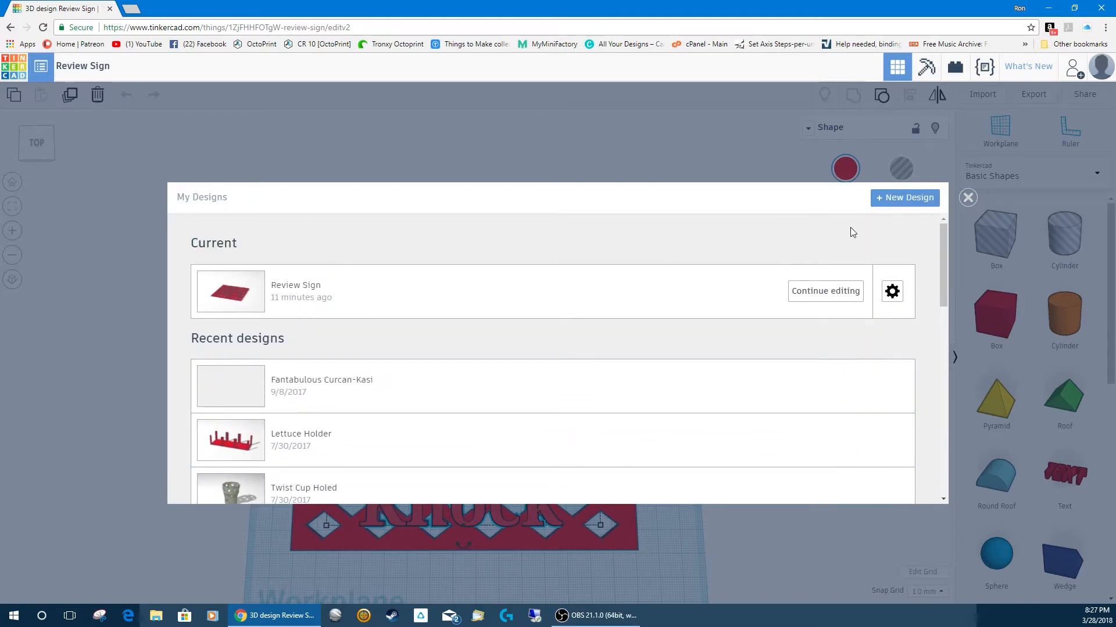
click(968, 198)
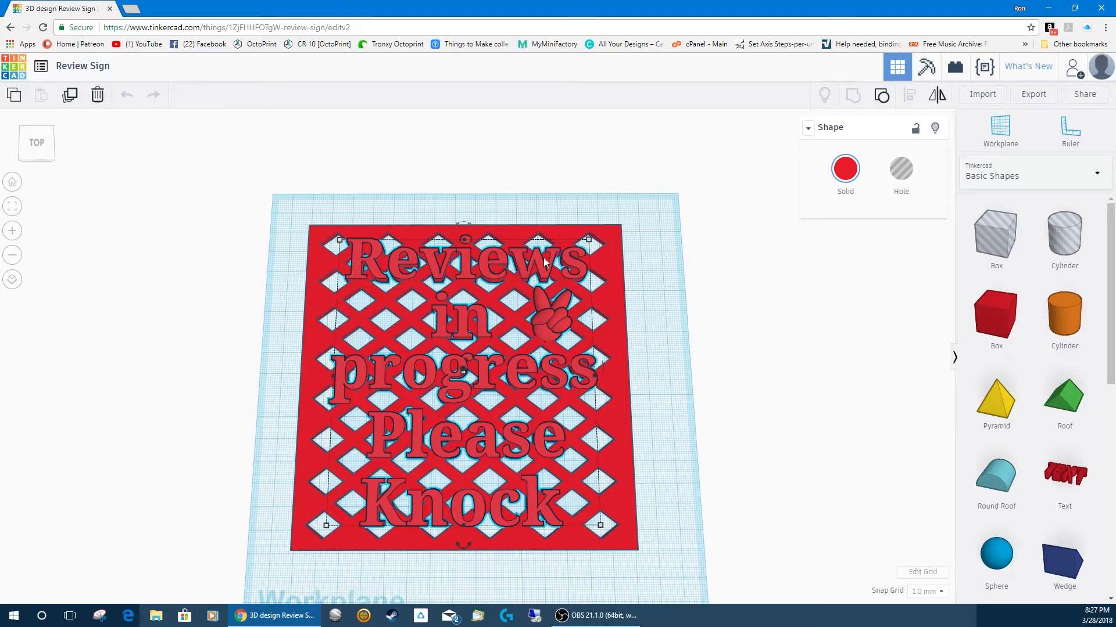
Step: Move the lettering 182 mm sideways off the mesh panel and place a solid 20 mm box on the panel's opposite side
drag(540, 265, 155, 263)
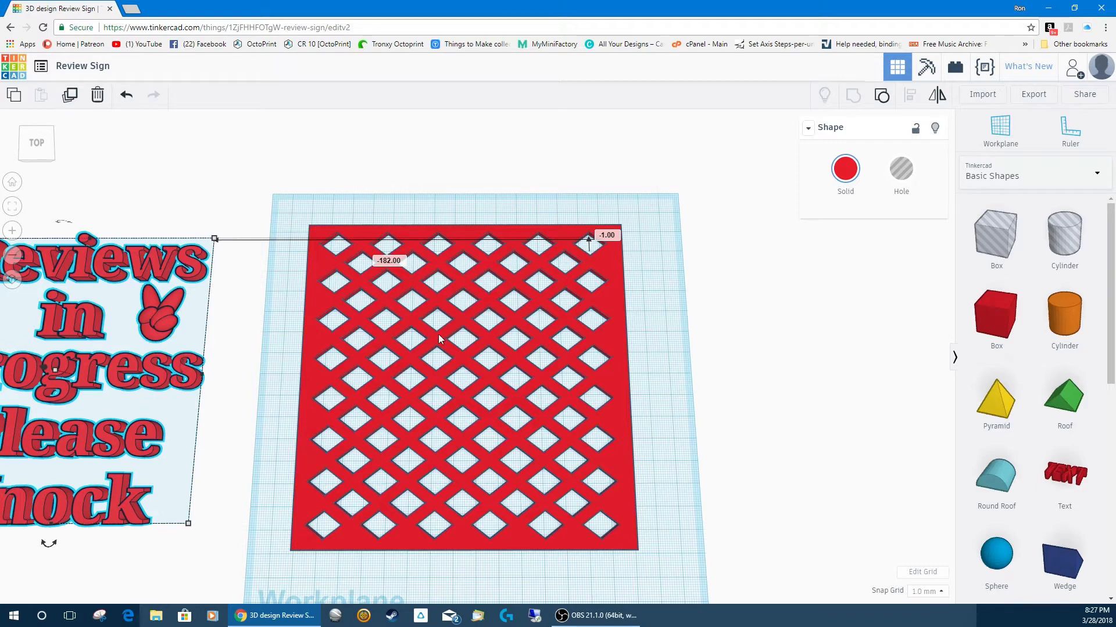
drag(996, 313, 701, 292)
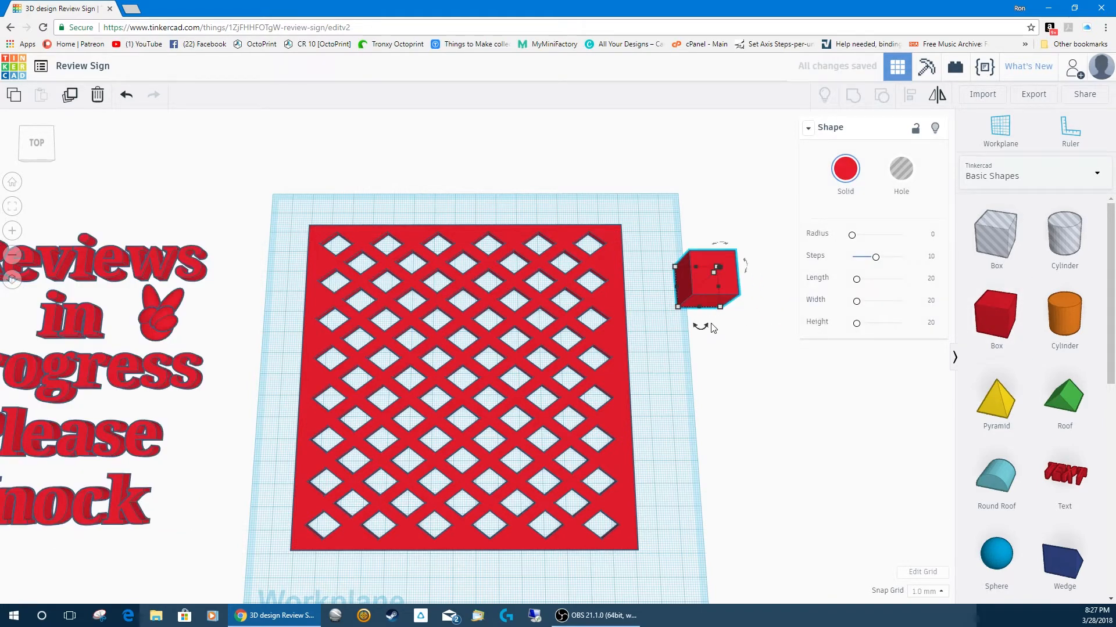
click(737, 348)
right_drag(737, 345, 705, 291)
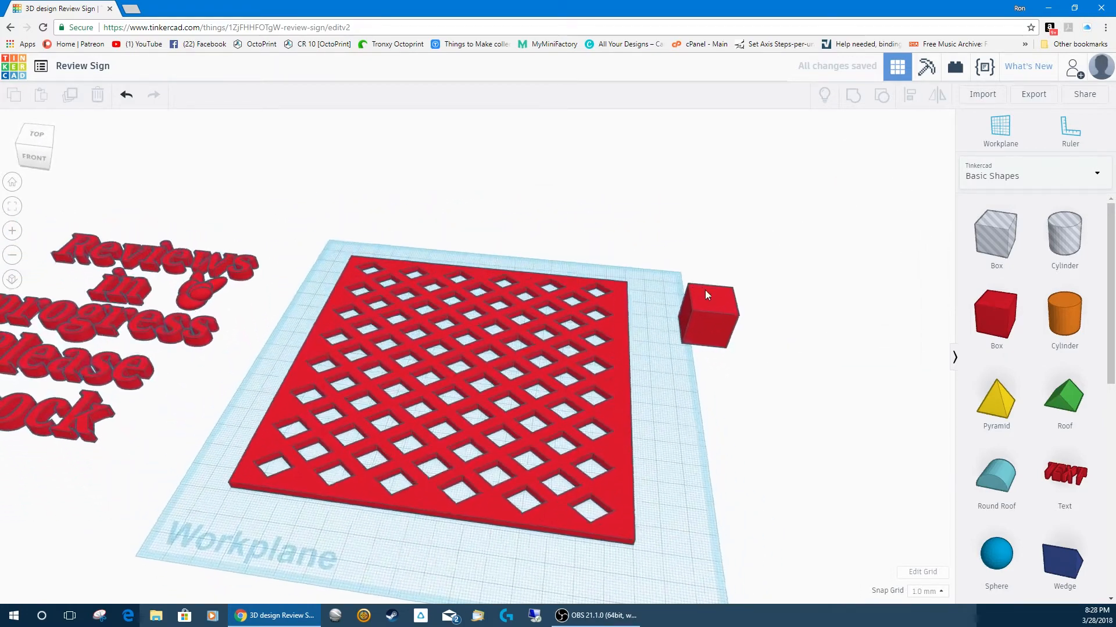
click(724, 308)
drag(721, 305, 699, 281)
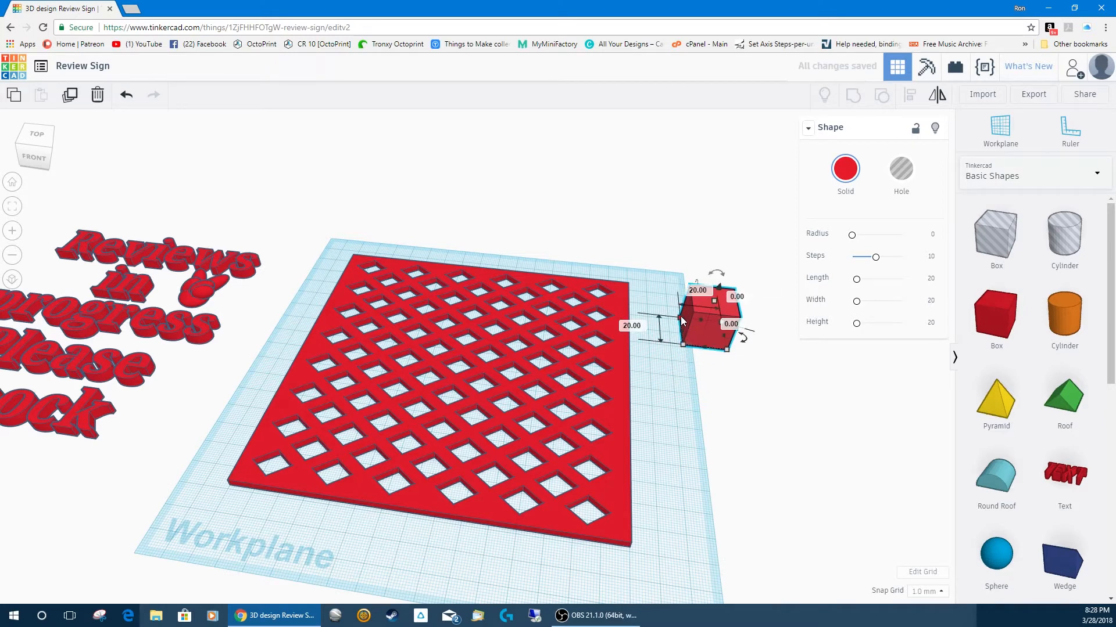
Step: Stretch the box into a long bar alongside the mesh panel, and delete it
drag(682, 321, 691, 390)
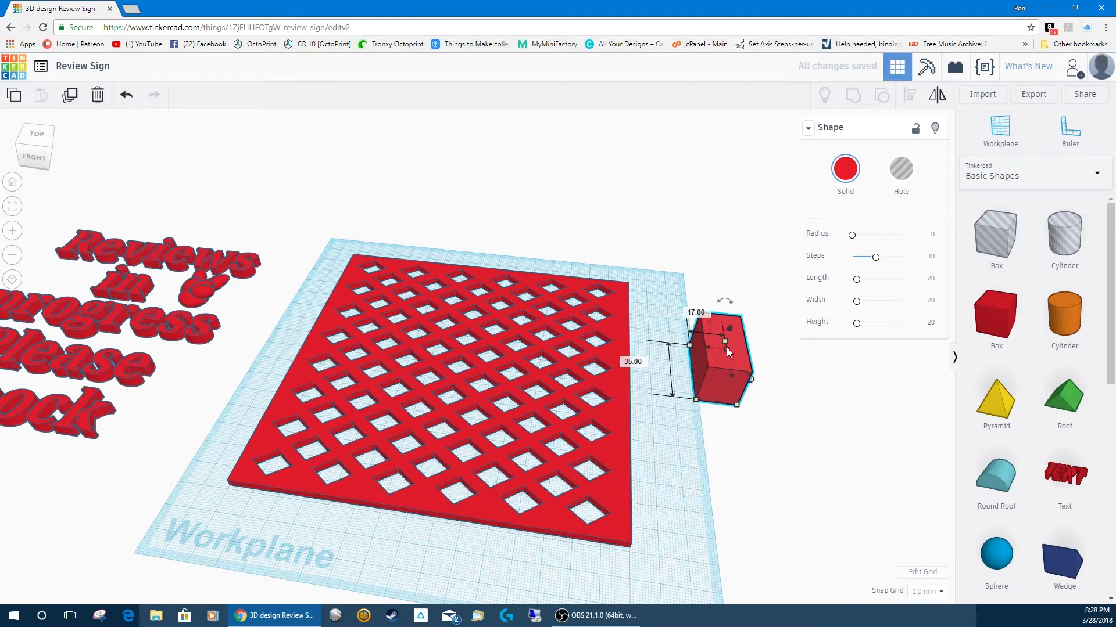
drag(727, 348, 718, 327)
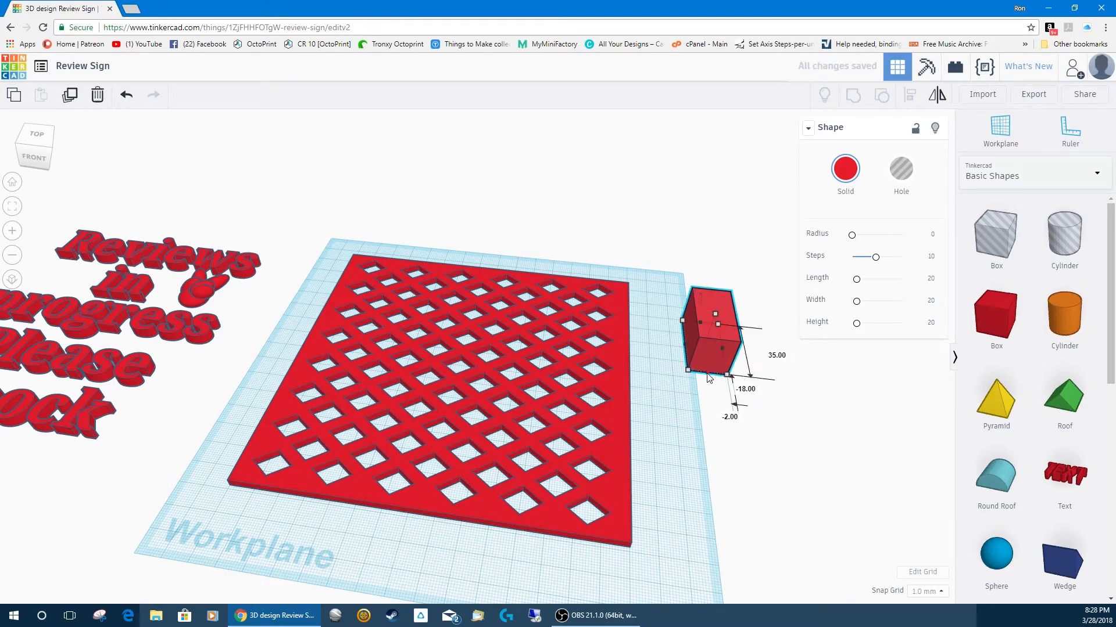
drag(708, 378, 700, 428)
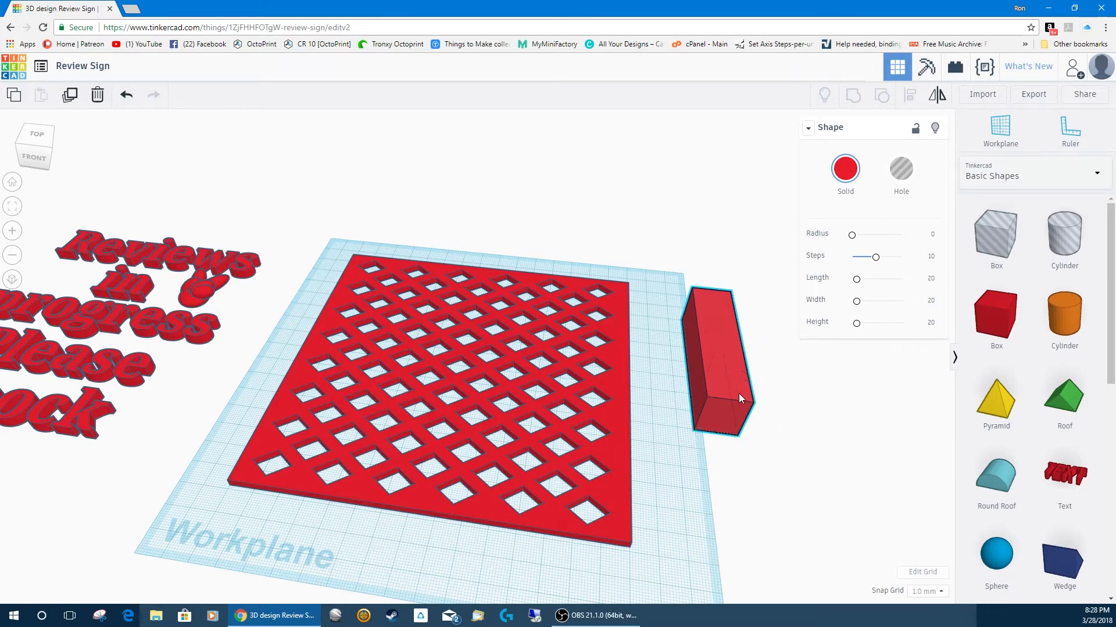
key(Delete)
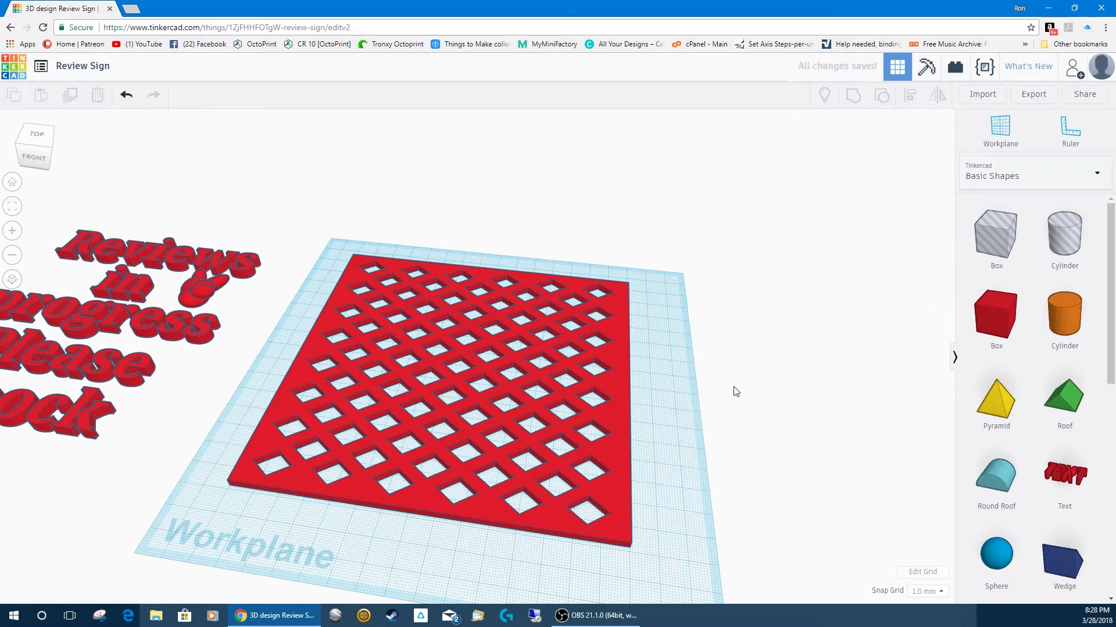
Step: Place a Diamond Mesh from the featured shape generators so it overlaps the lower corner of the existing panel
right_drag(718, 361, 749, 429)
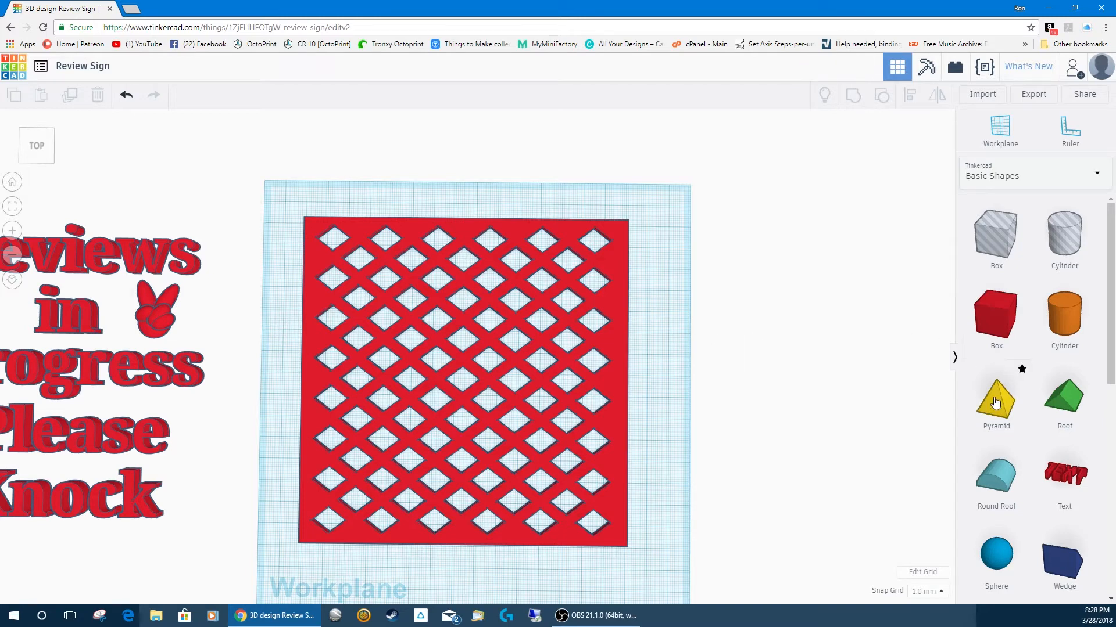
click(1005, 179)
click(998, 251)
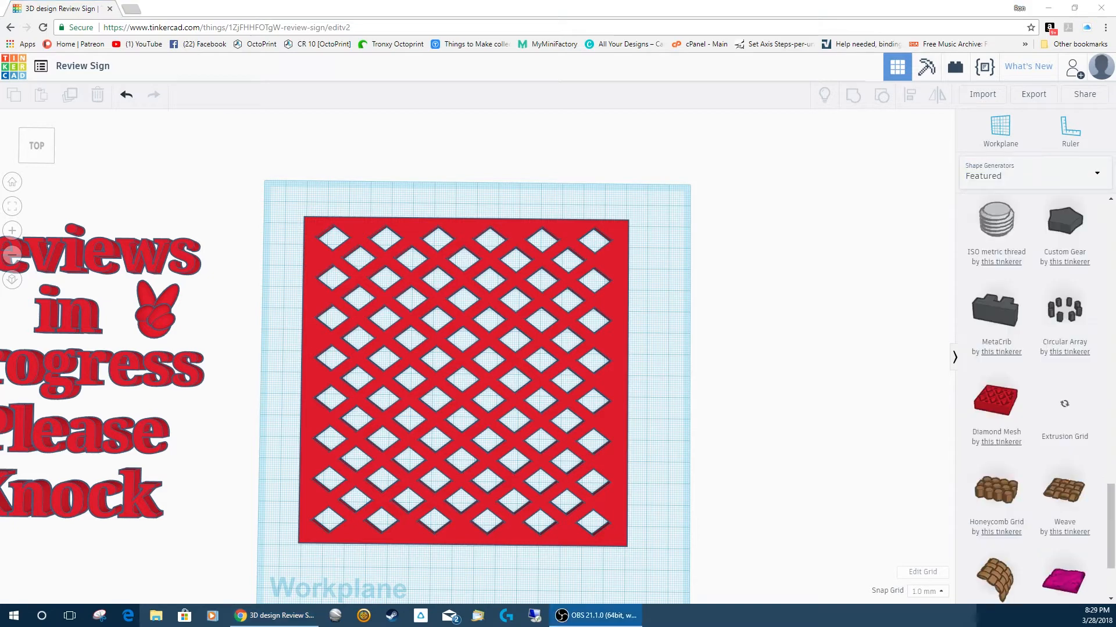
click(1001, 181)
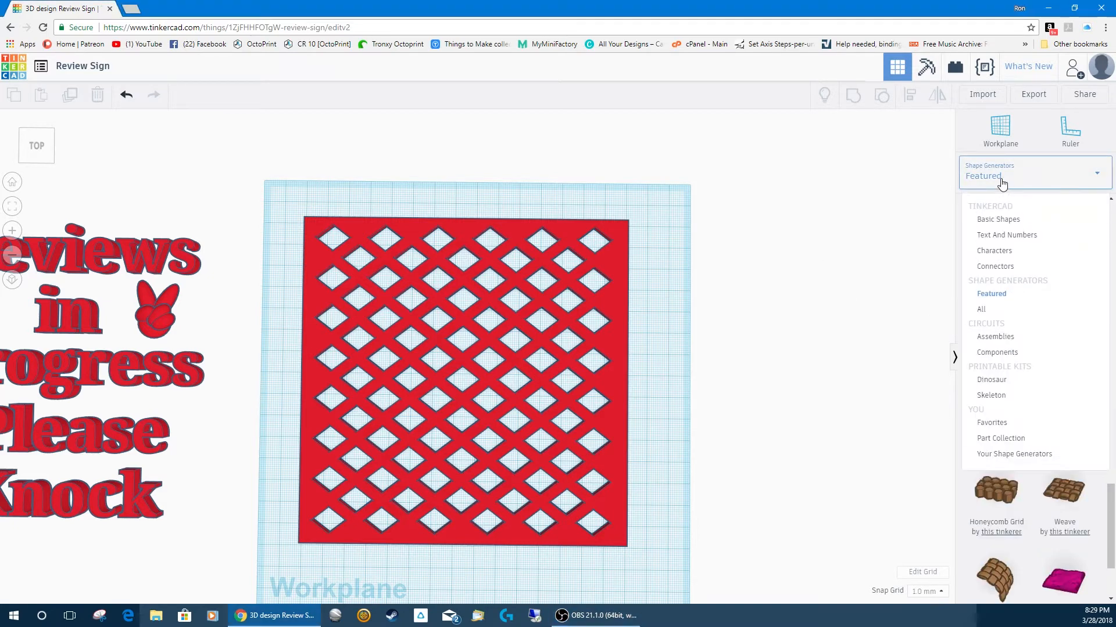
click(1001, 181)
click(1000, 182)
click(1011, 177)
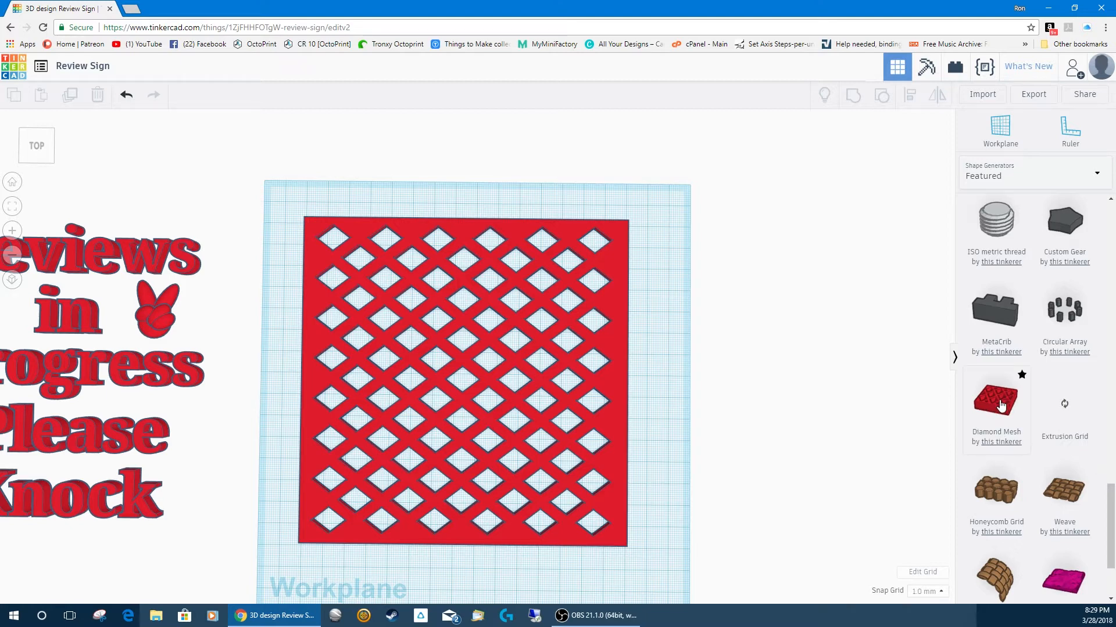
drag(1000, 405, 544, 530)
mouse_move(698, 369)
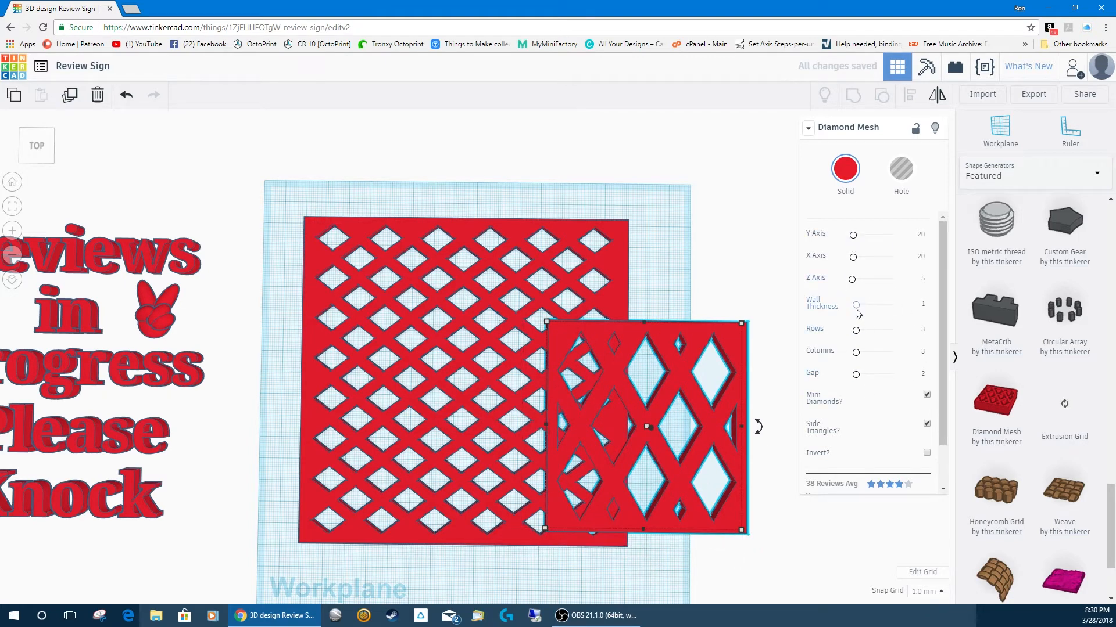
Step: Set the new Diamond Mesh to 14 rows and 7 columns, disable mini diamonds and side triangles, and enable Invert
mouse_move(859, 336)
mouse_down()
mouse_move(880, 337)
mouse_move(865, 355)
mouse_up()
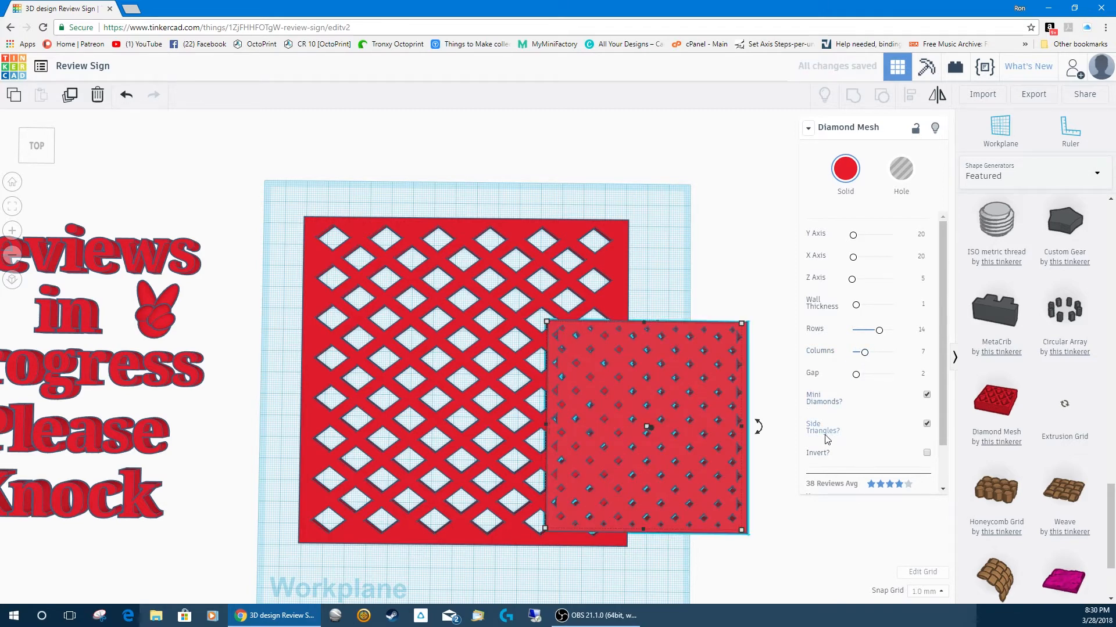
click(926, 423)
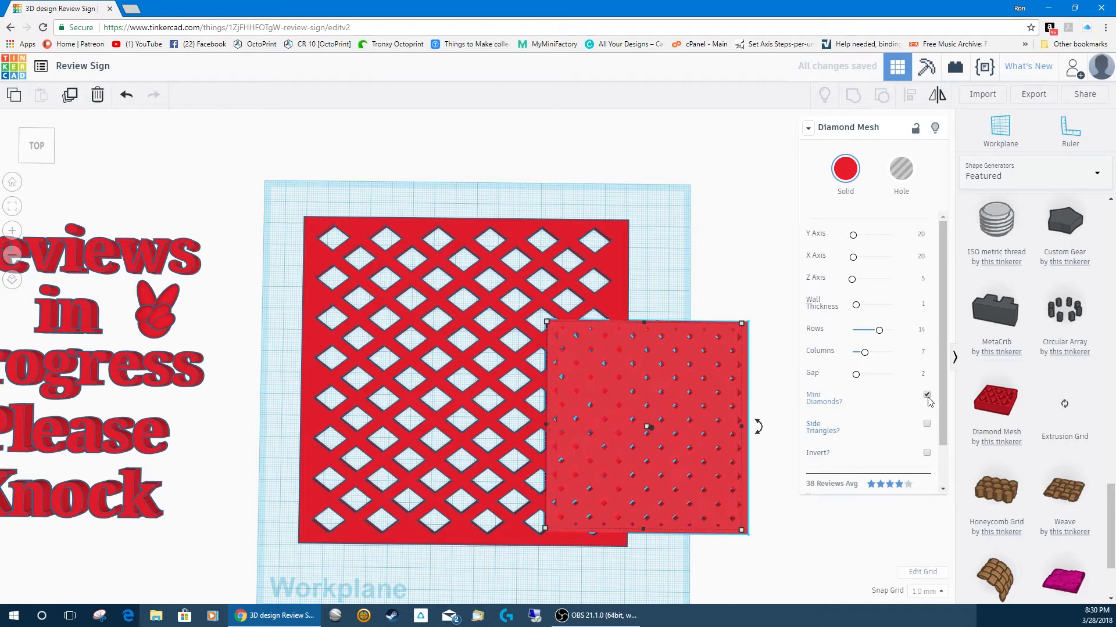
click(926, 396)
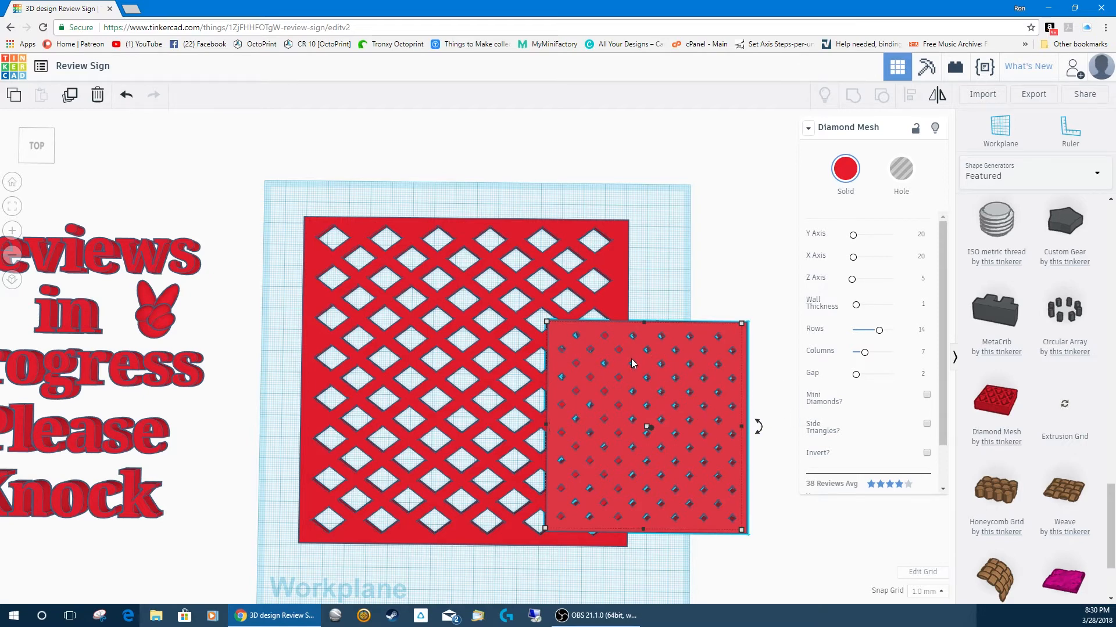
click(926, 455)
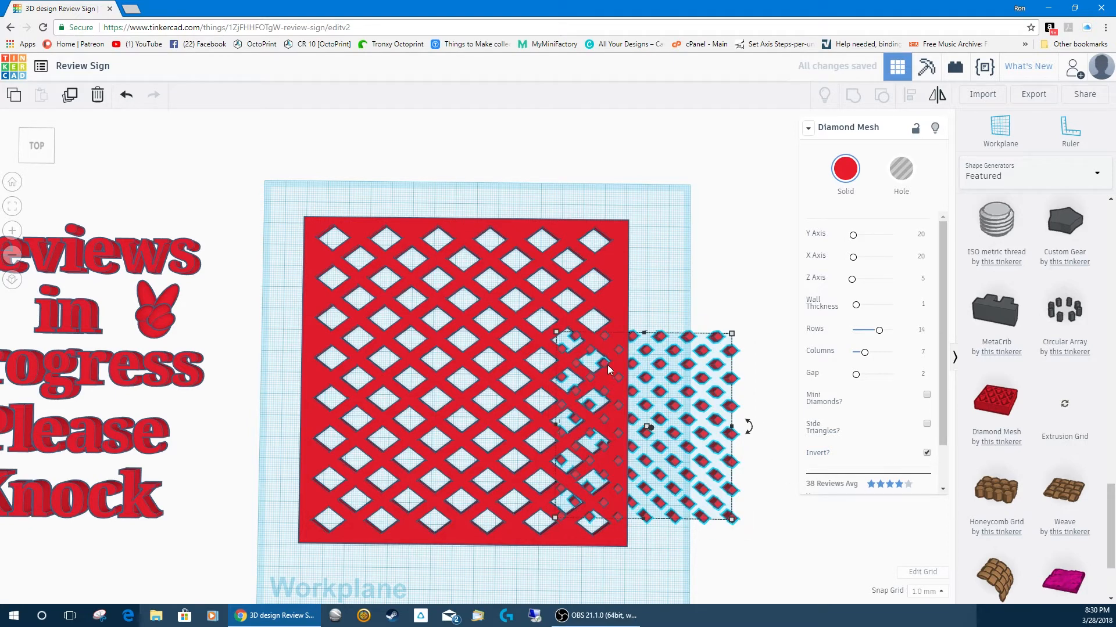
Step: Turn the inverted Diamond Mesh into a hole, and delete it from the workplane
click(901, 169)
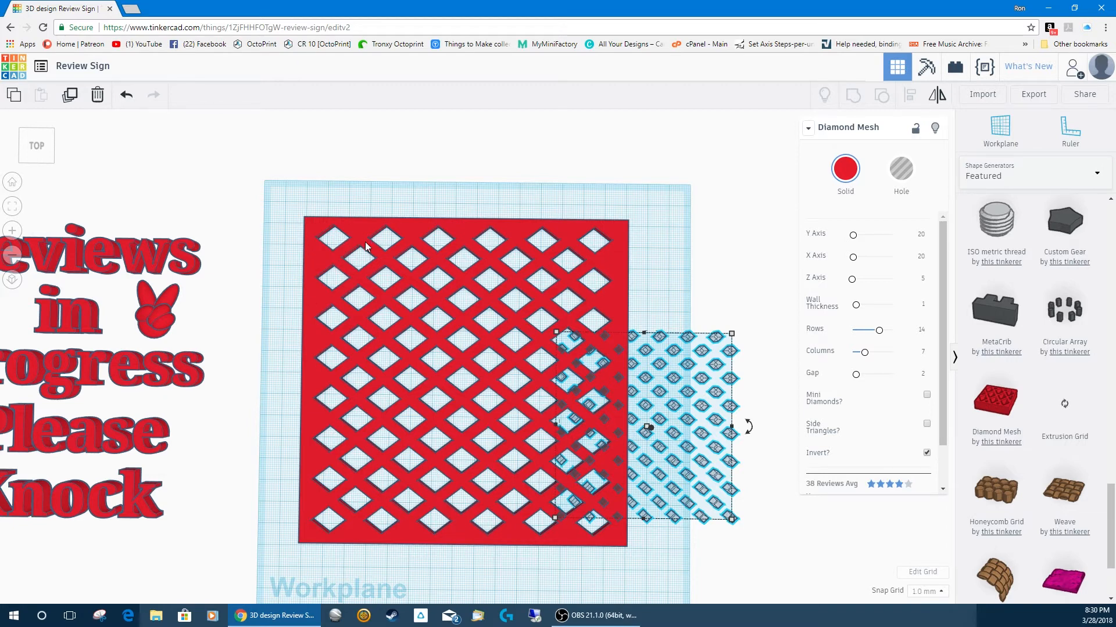
click(694, 361)
click(703, 357)
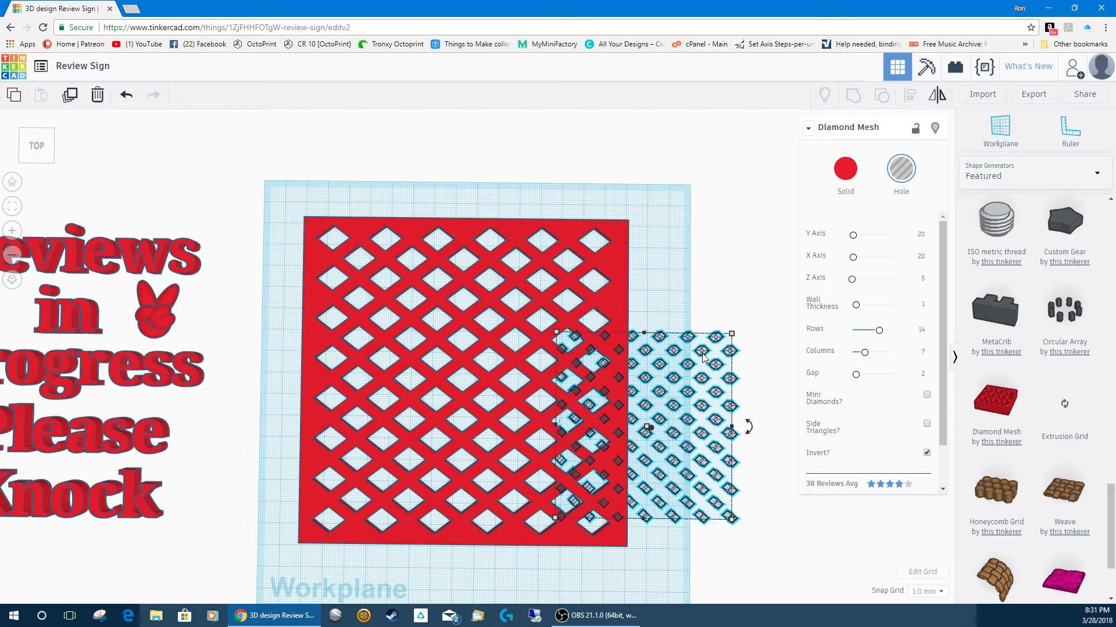
key(Delete)
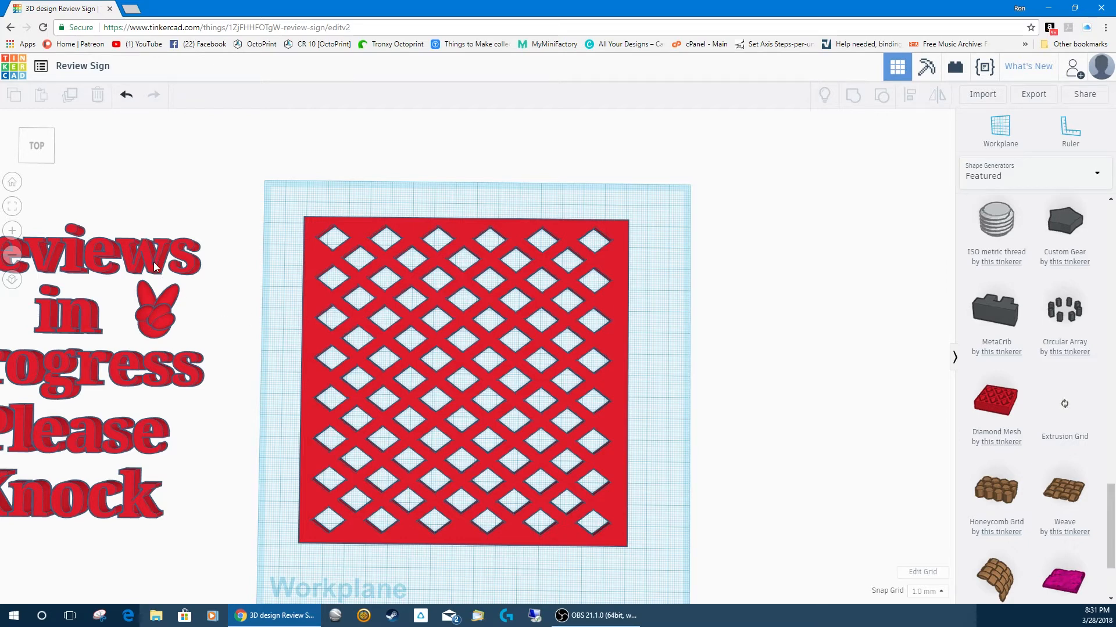
Step: Move the lettering back onto the mesh panel and centre it by eye within the border
drag(155, 266, 545, 275)
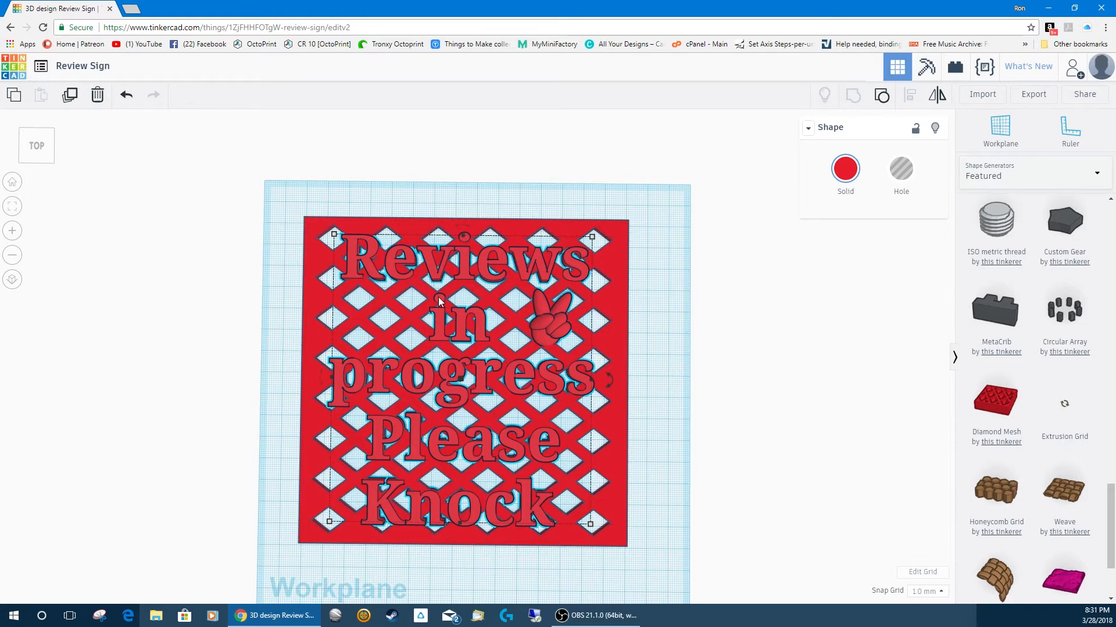
drag(427, 257, 453, 257)
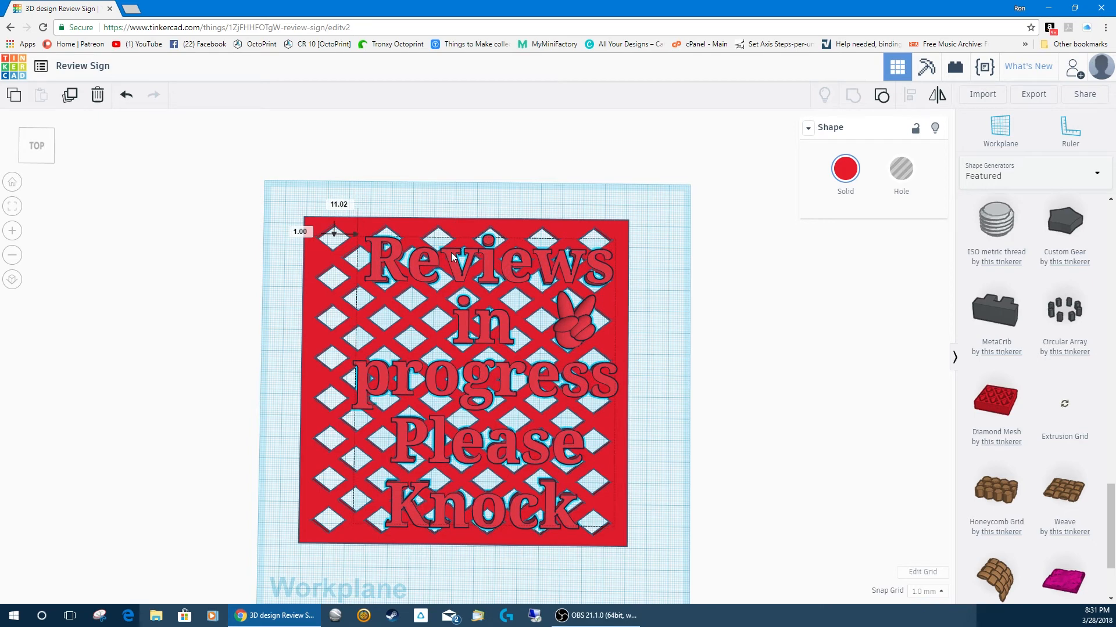
drag(453, 257, 455, 259)
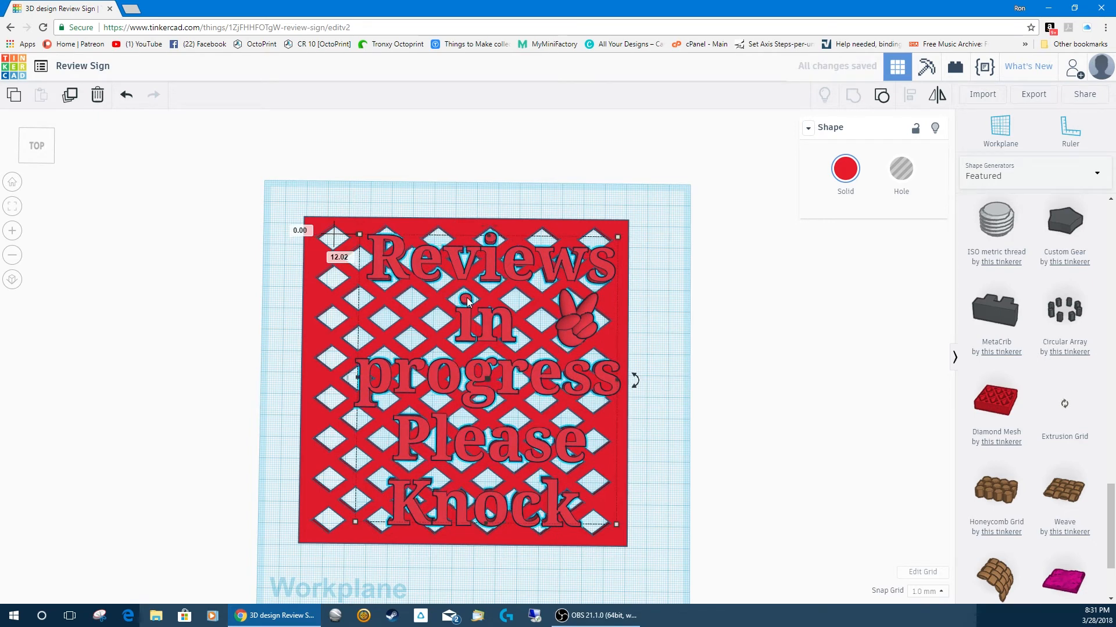
drag(459, 269, 437, 273)
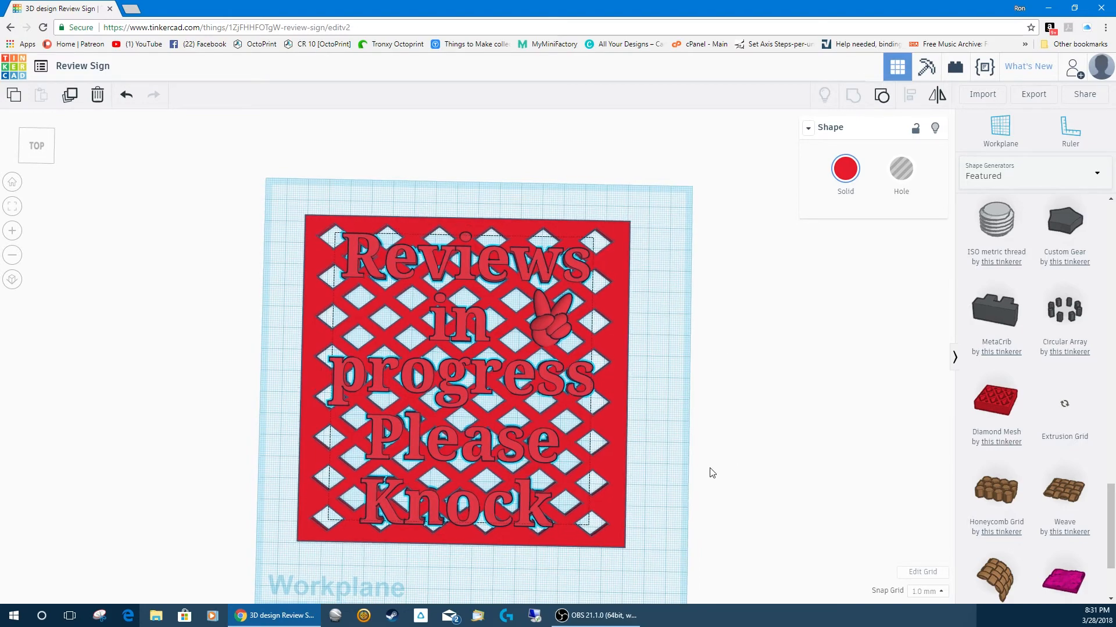
Step: Check the sign from below, and group the lettering and mesh panel into one solid shape
right_drag(709, 473, 552, 321)
click(552, 320)
right_drag(504, 446, 471, 338)
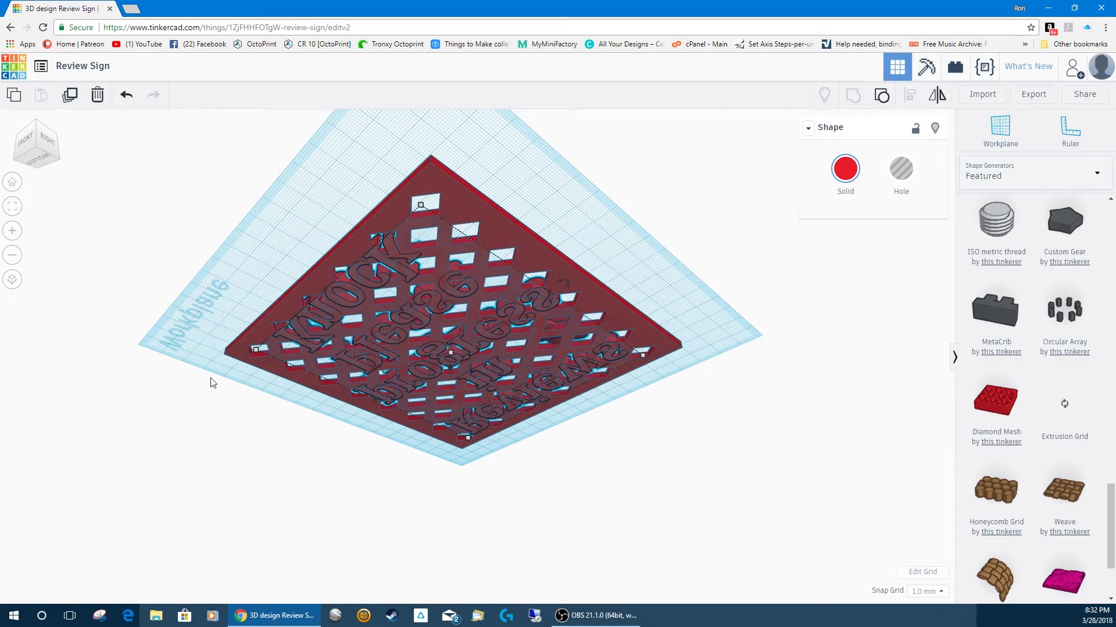
right_drag(213, 382, 391, 516)
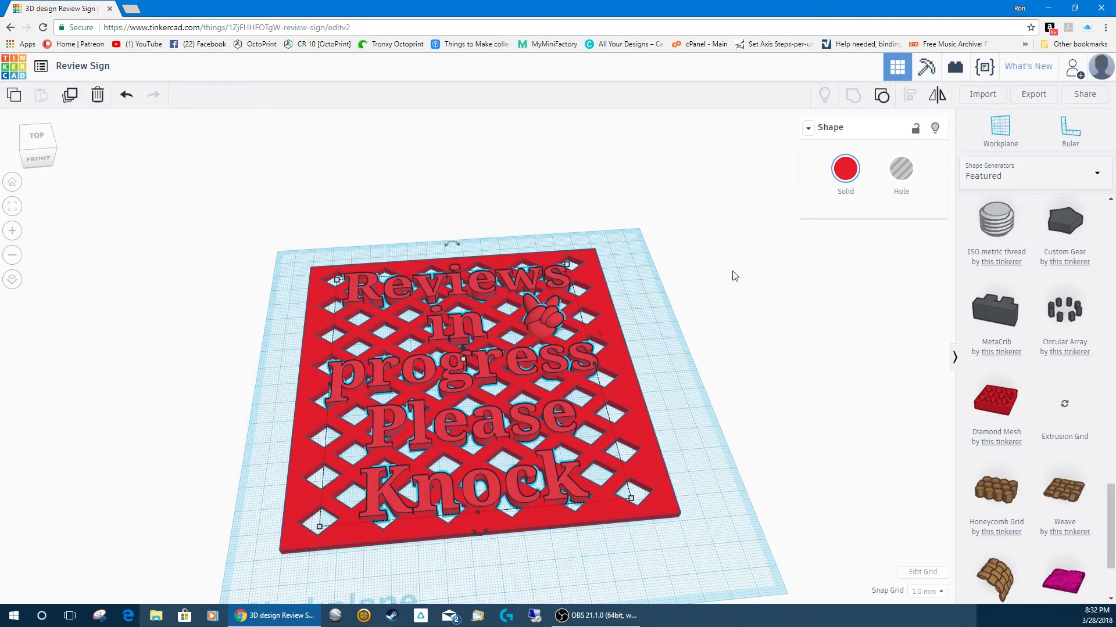
right_drag(735, 276, 685, 308)
drag(279, 205, 697, 578)
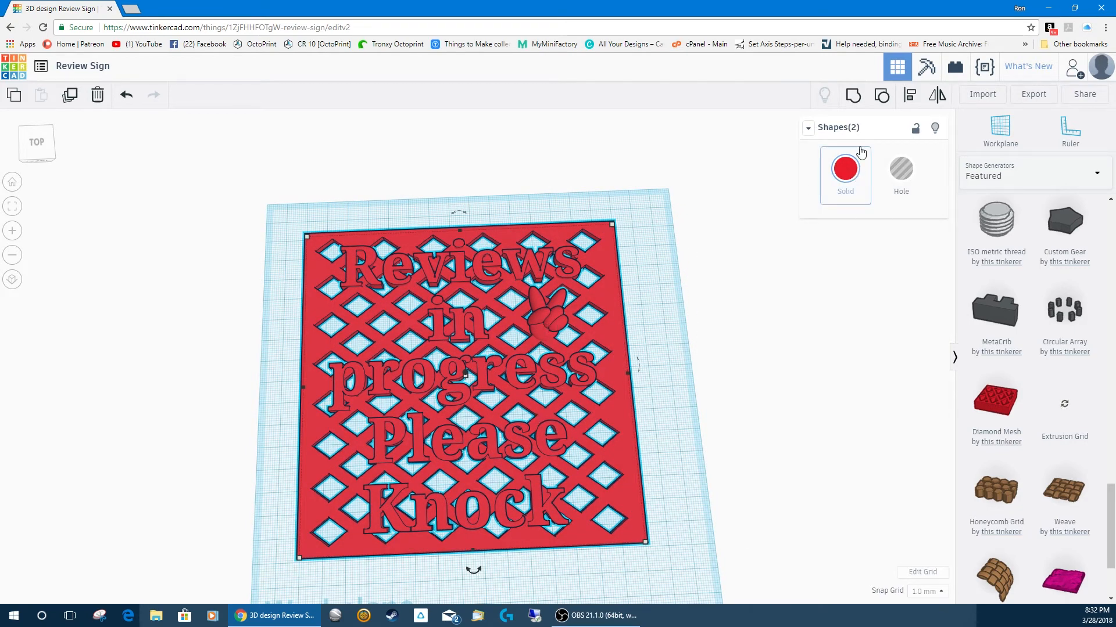
click(853, 96)
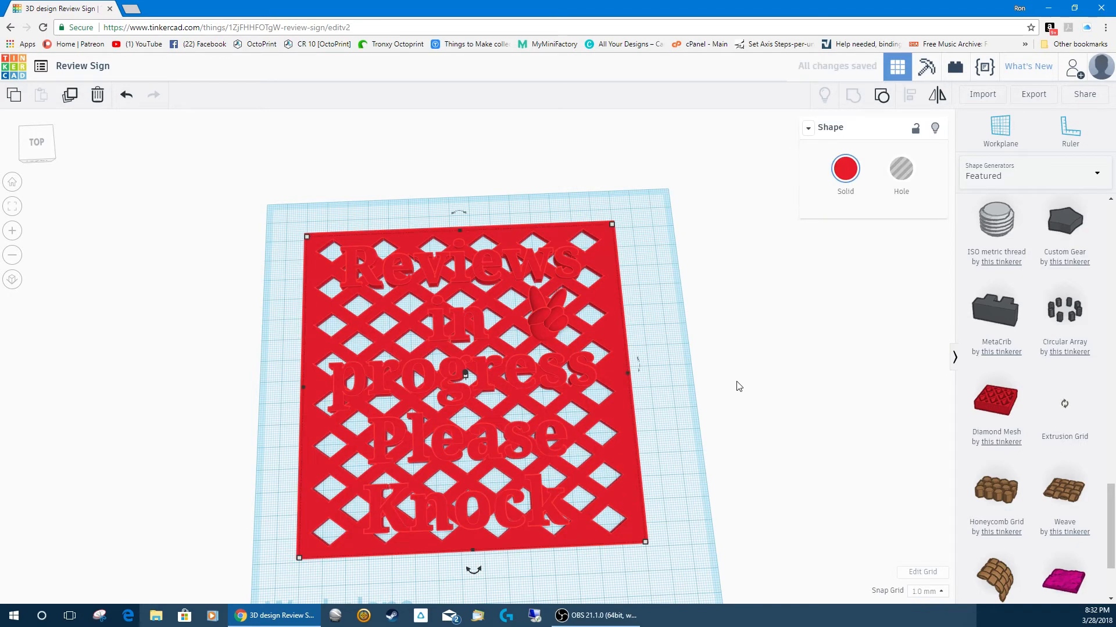
Step: View the download formats for the selected sign, and close the export options without downloading
right_drag(764, 354, 747, 428)
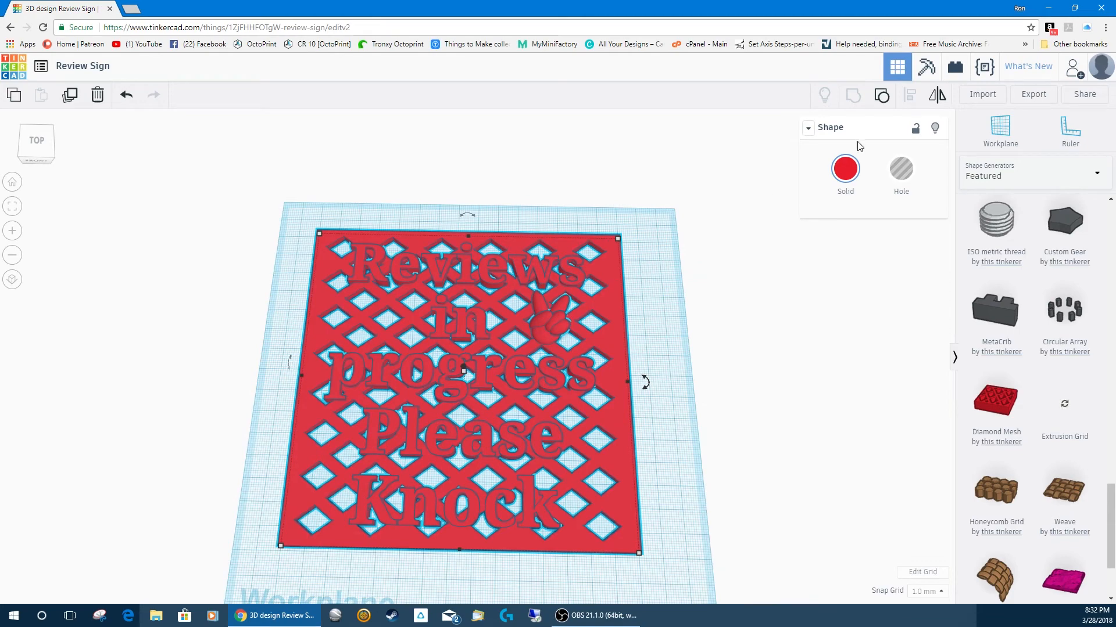
click(1028, 96)
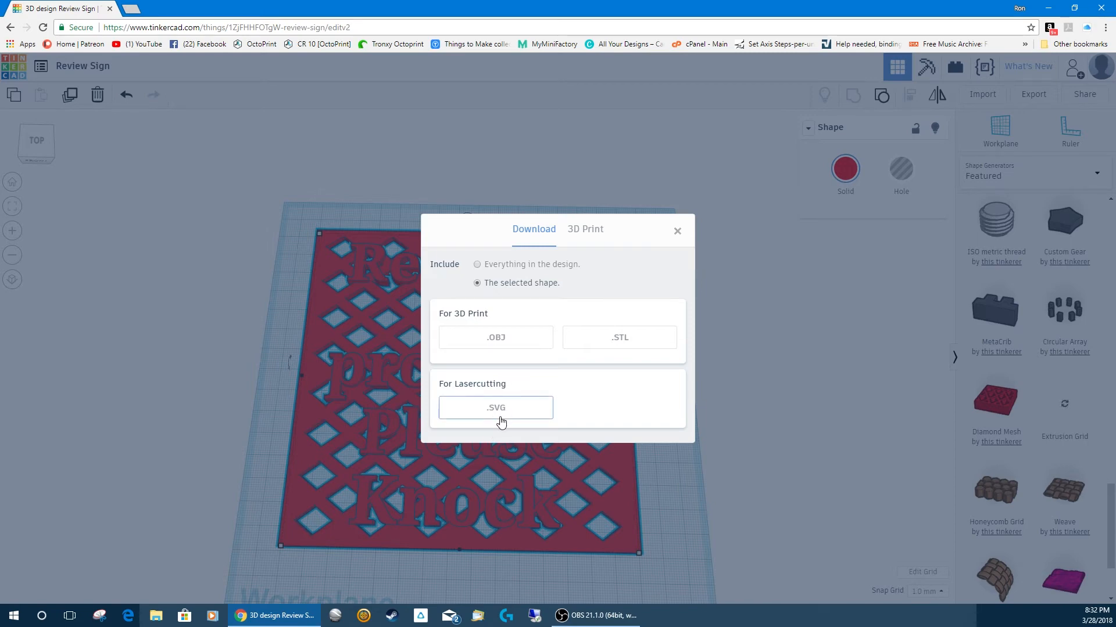
click(677, 232)
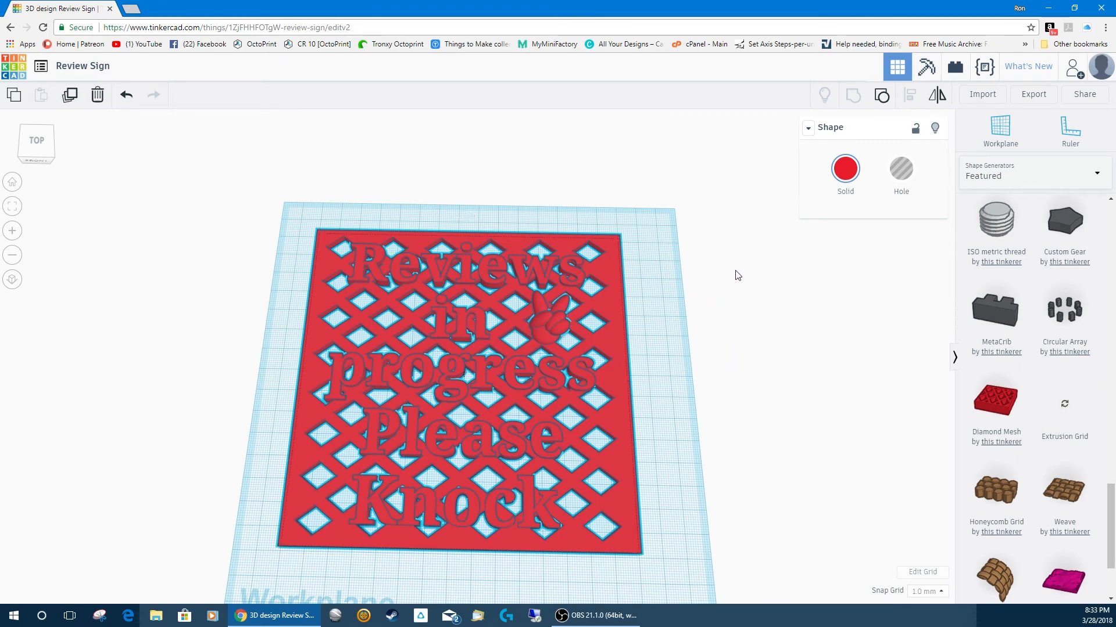
Step: Start a new empty design and add a solid box about 68 by 71 mm and about 66 mm high
right_drag(734, 273, 739, 378)
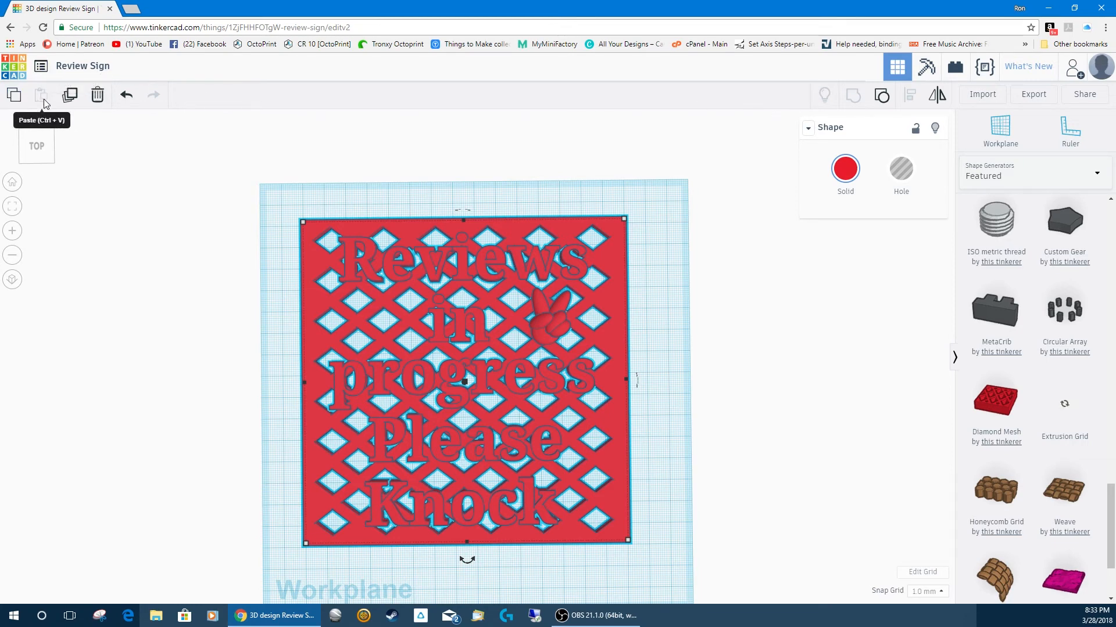
click(44, 68)
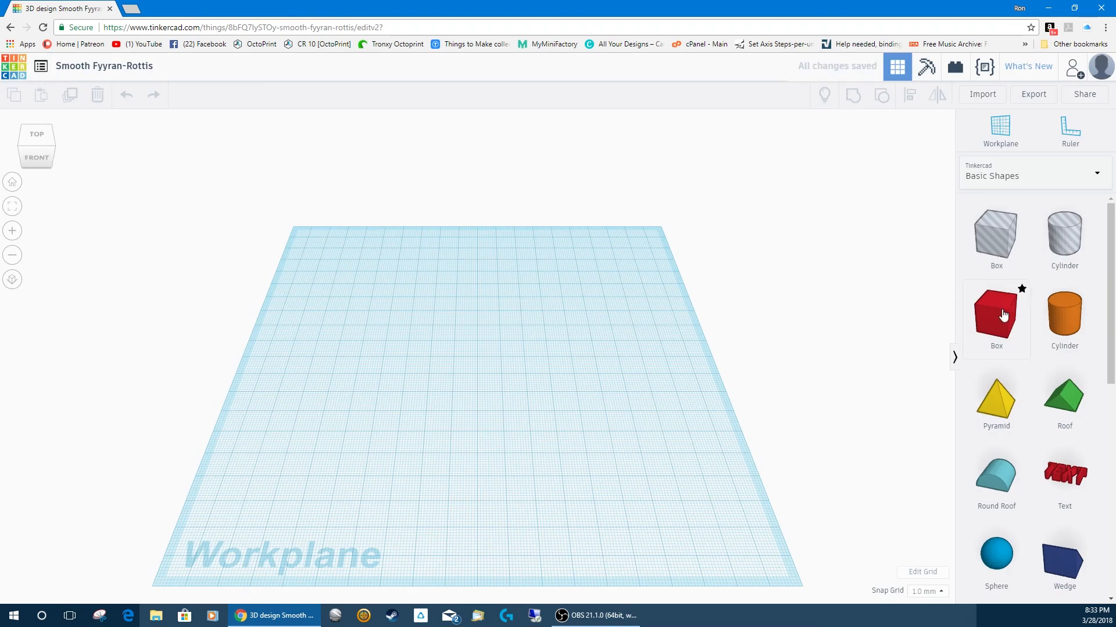
drag(994, 317, 631, 398)
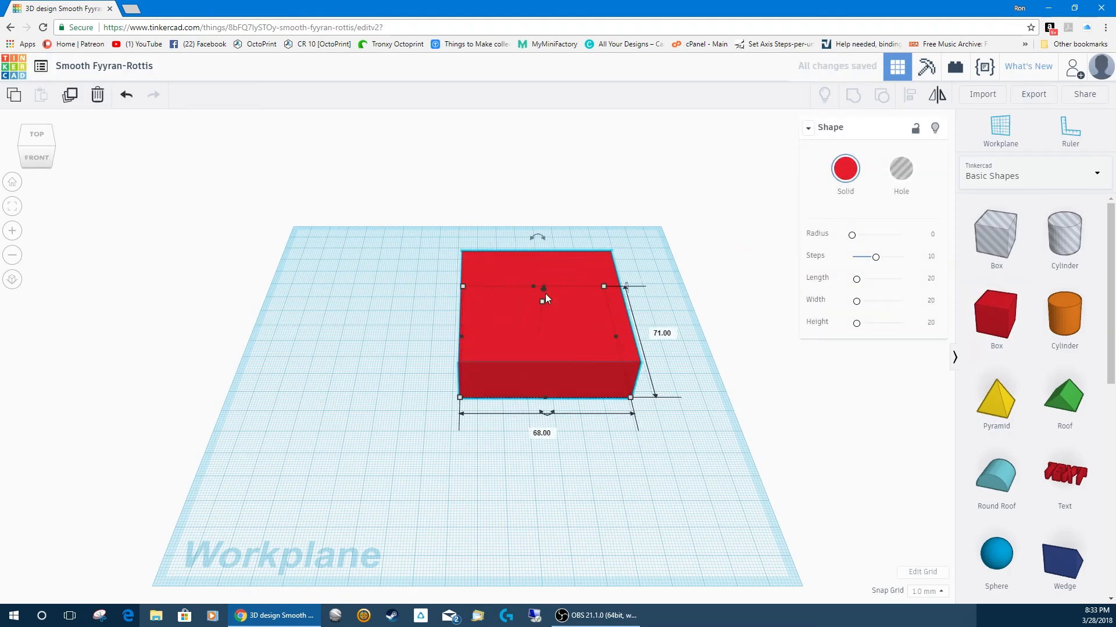
mouse_move(543, 289)
mouse_down()
mouse_move(549, 253)
mouse_move(526, 301)
mouse_move(526, 284)
mouse_up()
right_drag(689, 343, 545, 306)
drag(546, 305, 545, 206)
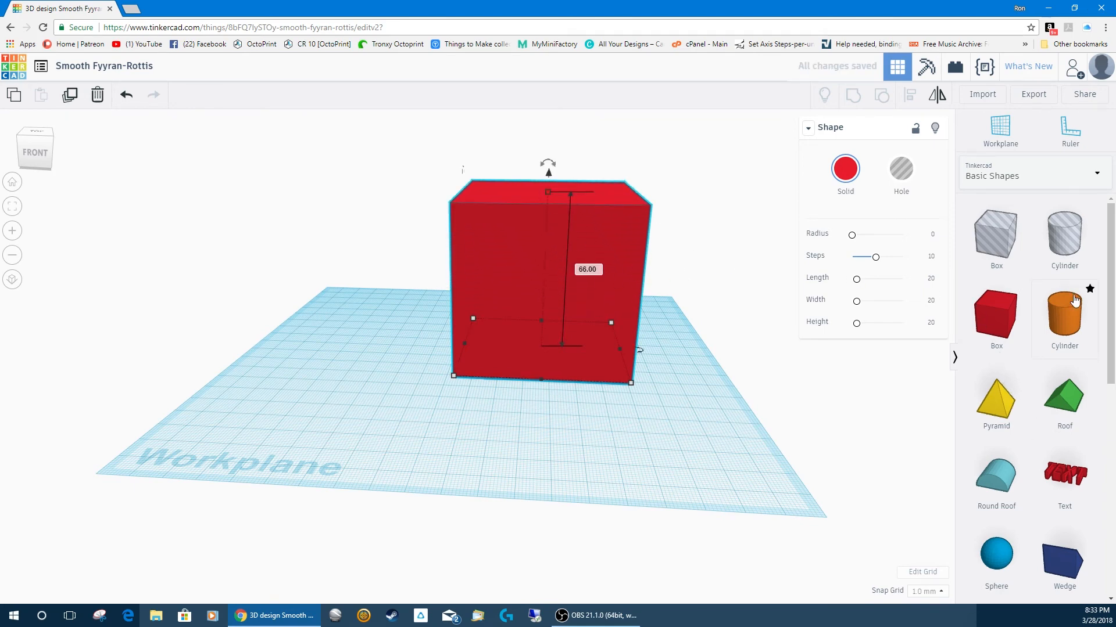
Step: Add a cylinder lying in front of the box and stretch it well beyond the box's width
drag(1075, 300, 782, 414)
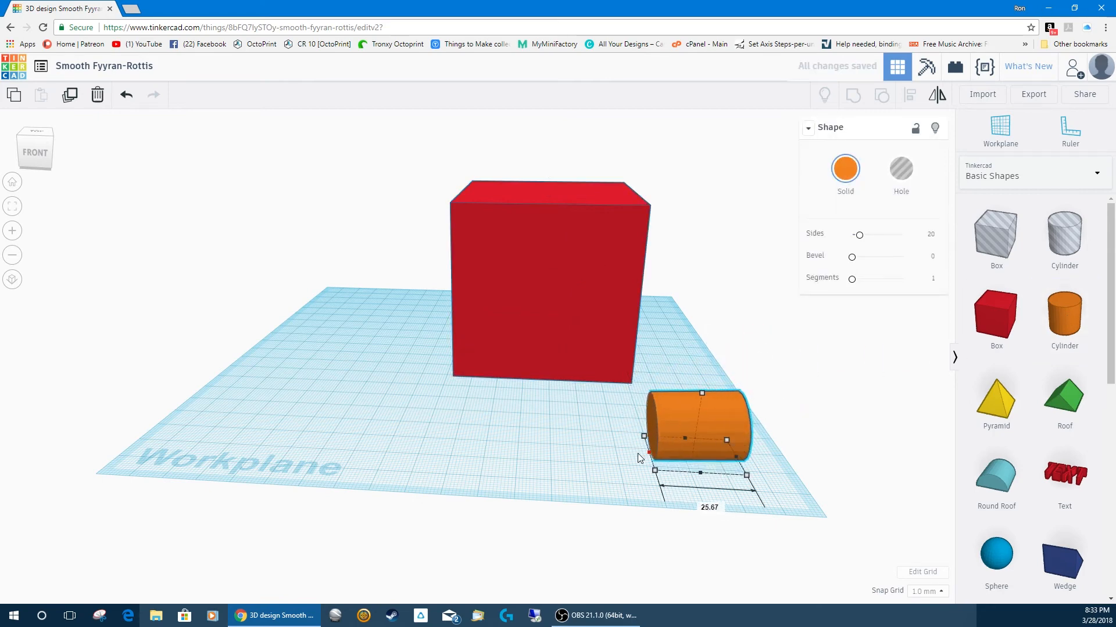
drag(639, 459, 322, 442)
right_drag(620, 426, 619, 423)
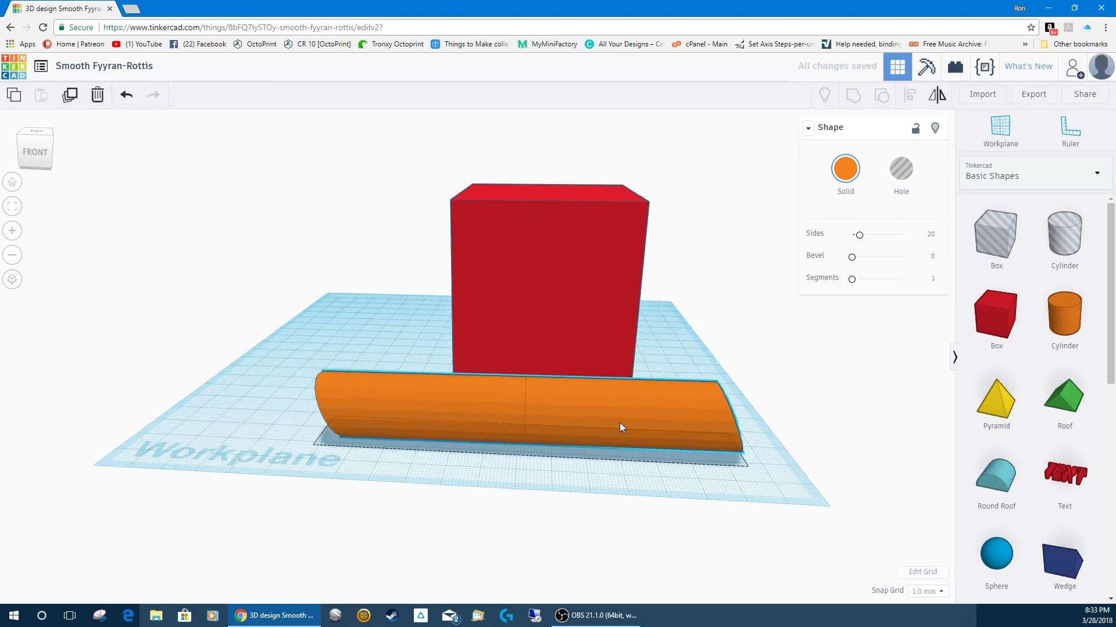
Step: Move the long cylinder through the box, raise it about 23 mm above the workplane, and turn it into a hole
drag(619, 423, 595, 341)
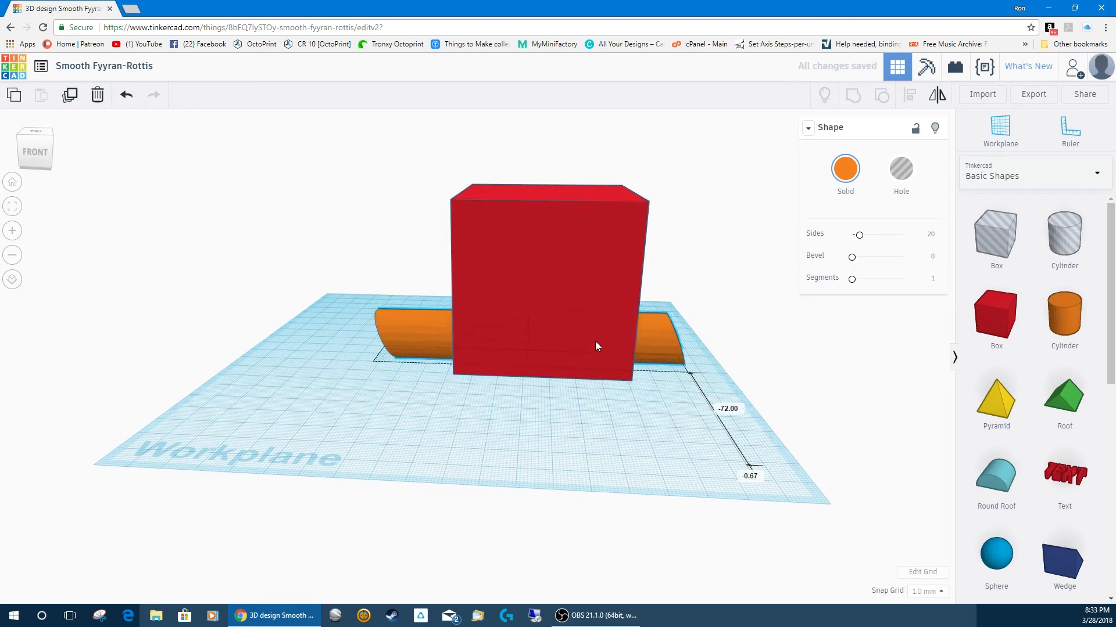
drag(530, 301, 526, 243)
click(897, 172)
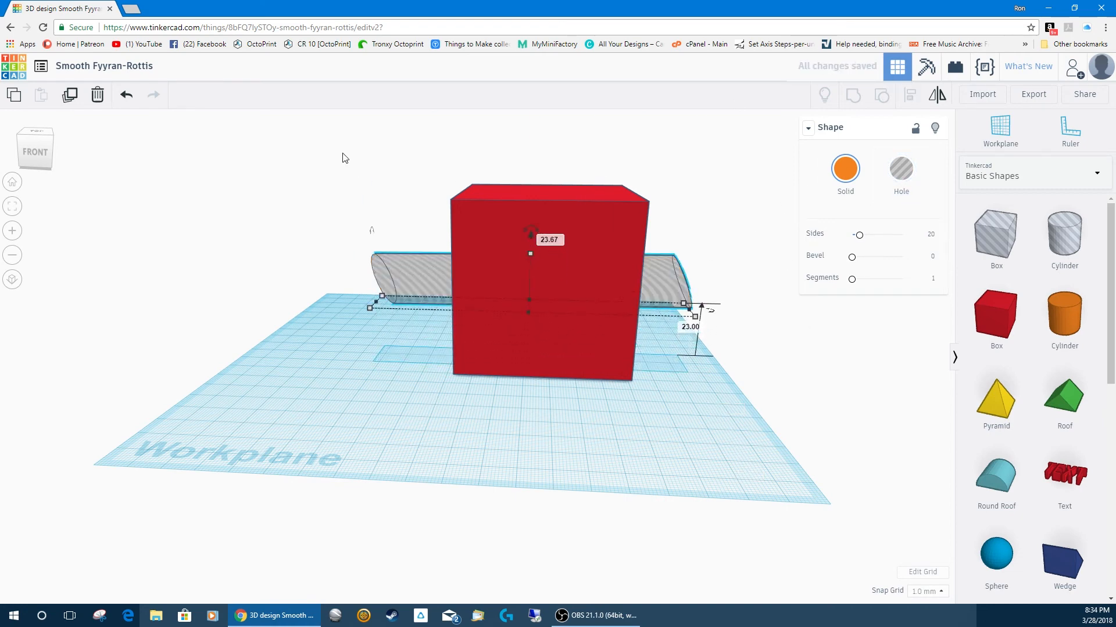
Step: Group the box with the cylinder hole to cut through it, inspect the opening from the side, and undo the grouping
drag(344, 158, 720, 457)
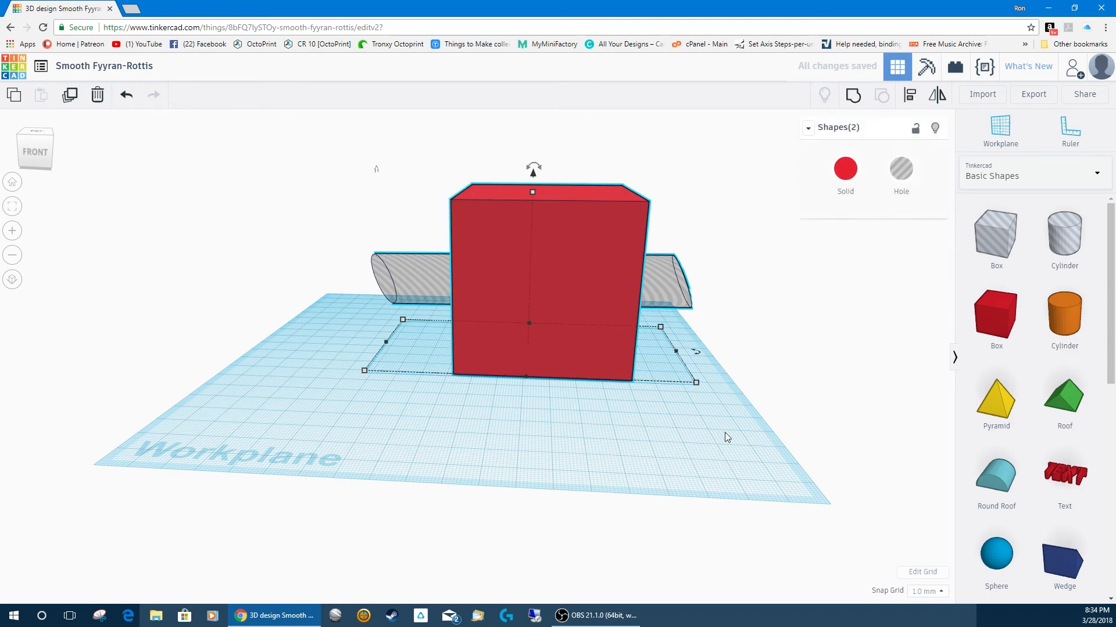
click(853, 97)
drag(420, 417, 401, 434)
right_drag(401, 433, 620, 429)
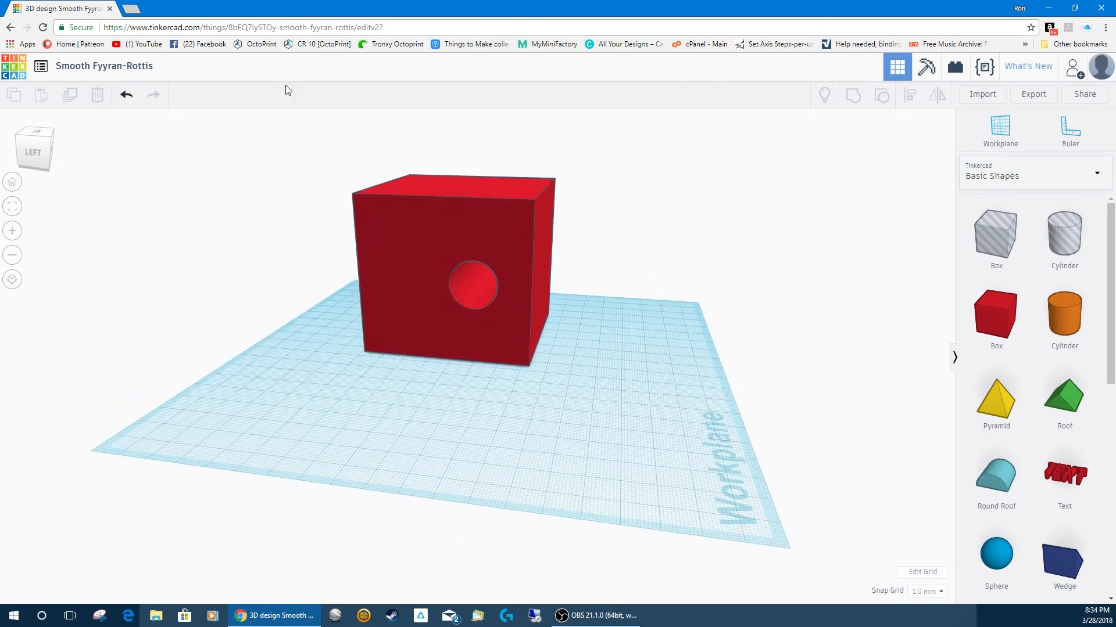
click(126, 94)
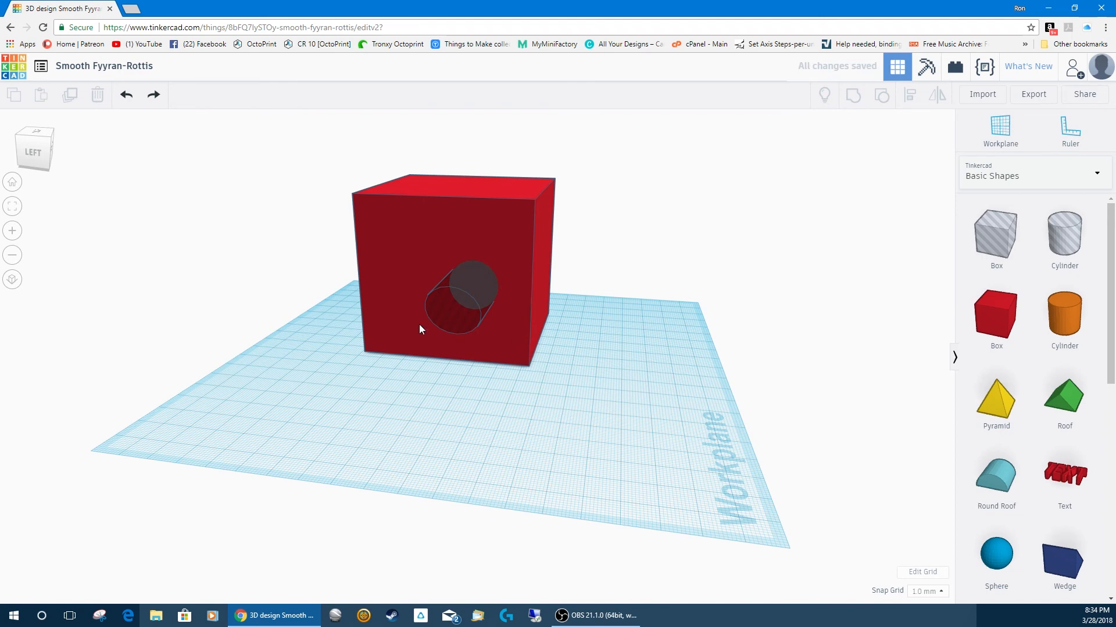
Step: Reduce the cylinder hole to 12 sides
click(434, 314)
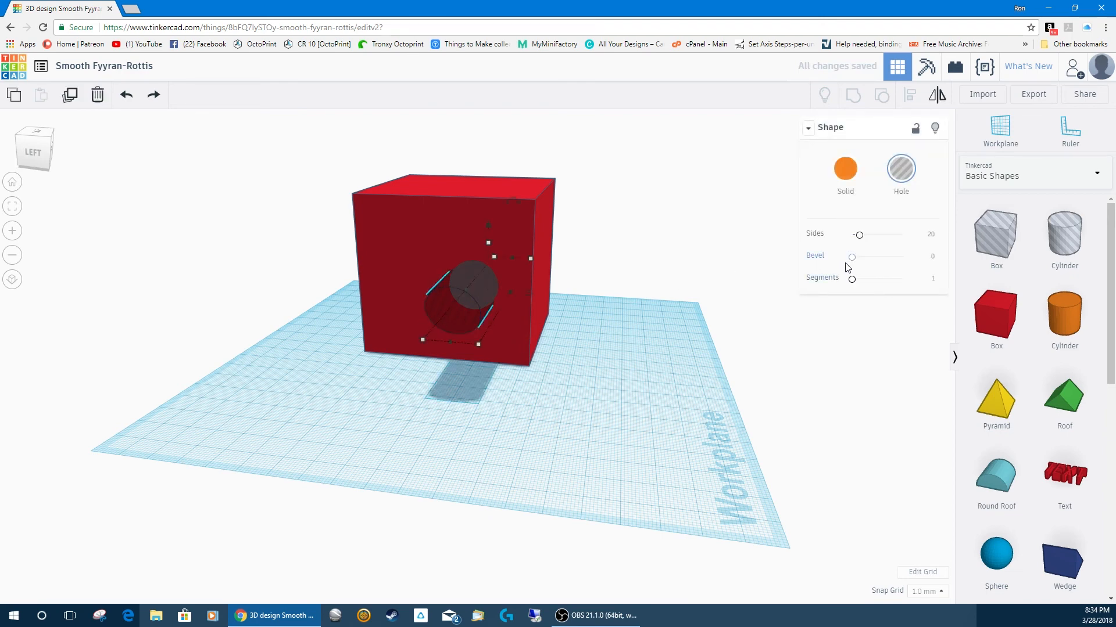
mouse_move(852, 279)
mouse_down()
mouse_move(910, 286)
mouse_move(837, 286)
mouse_up()
scroll(778, 253, up, 2)
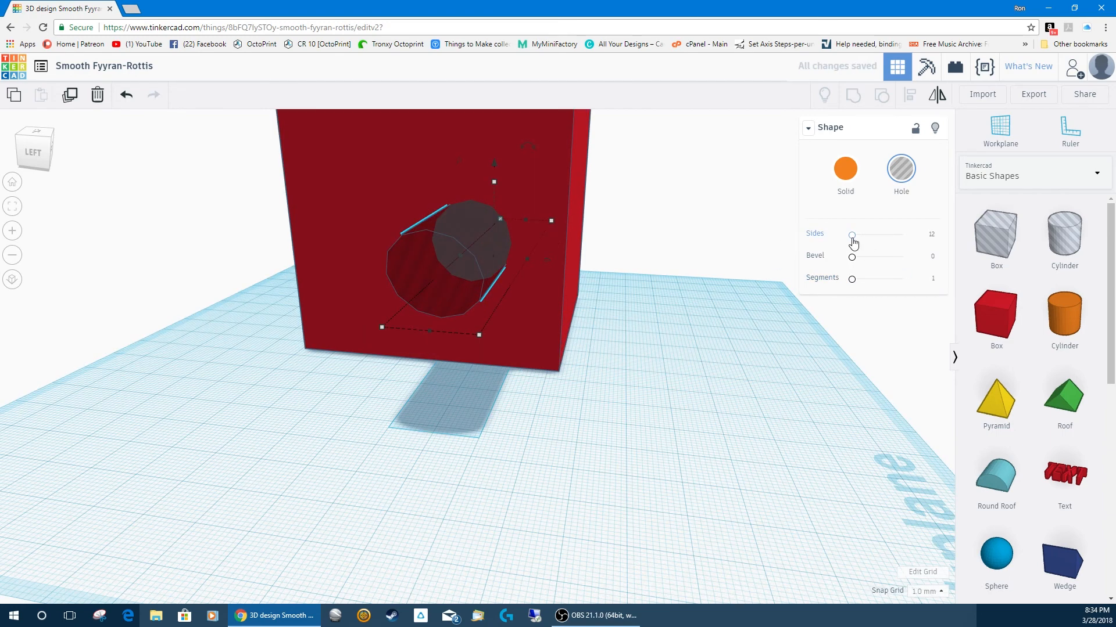
drag(852, 237, 733, 247)
scroll(299, 202, up, 1)
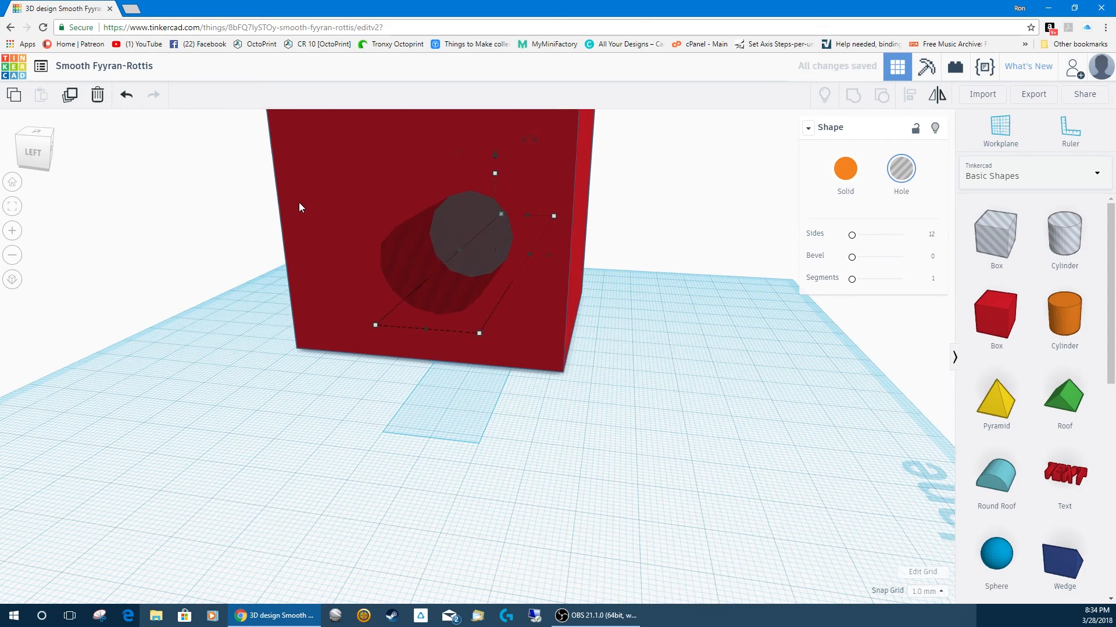
Step: Set the cylinder hole to 64 sides for a smoother round profile, and deselect it
scroll(316, 222, up, 2)
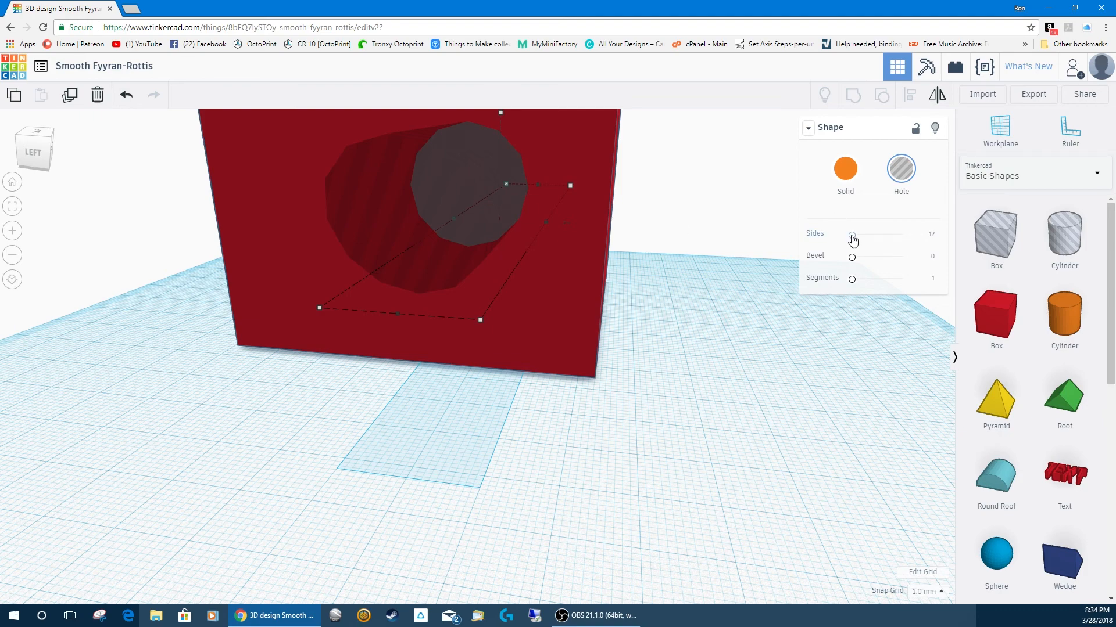
drag(851, 235, 901, 235)
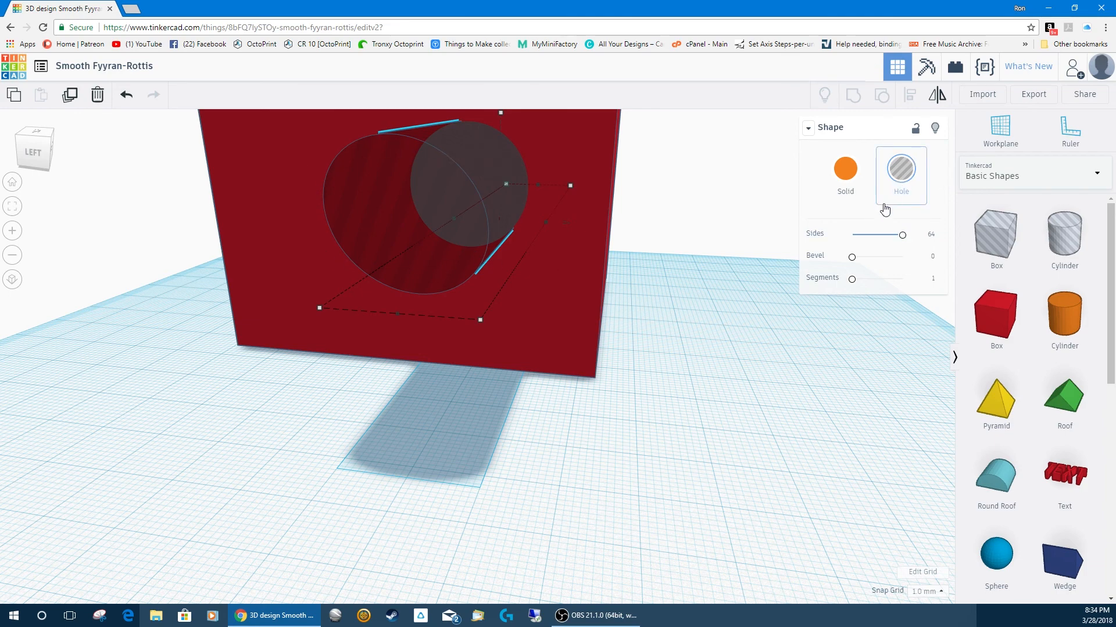
click(743, 232)
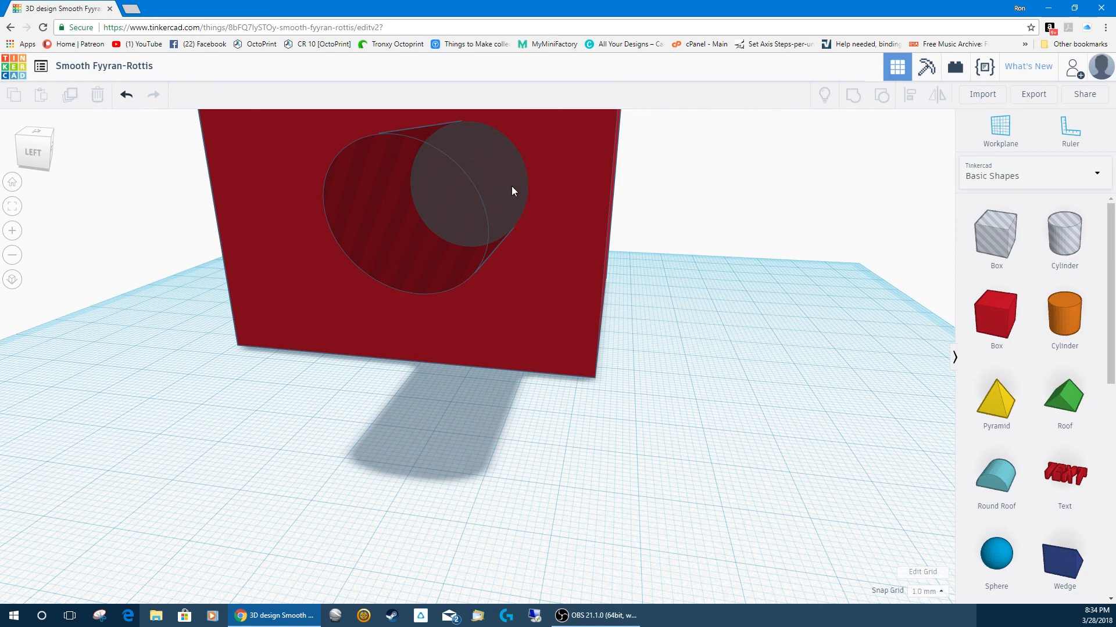
Step: Group the box with the 64-sided cylinder hole to cut a smooth opening through it, and inspect the cut up close
scroll(438, 237, down, 5)
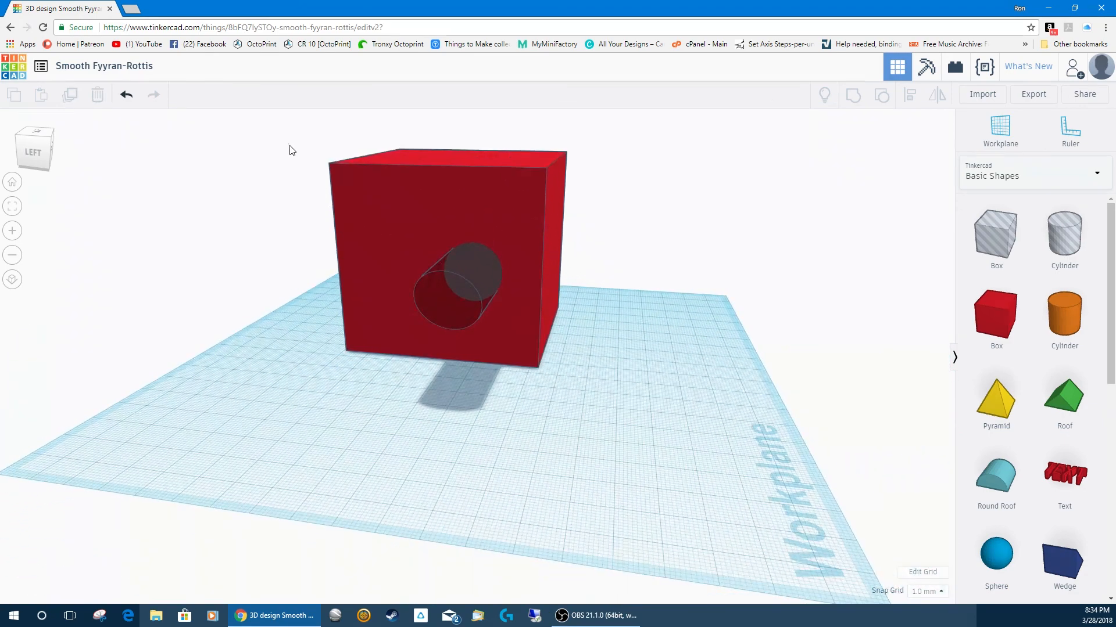
drag(280, 138, 669, 398)
click(853, 95)
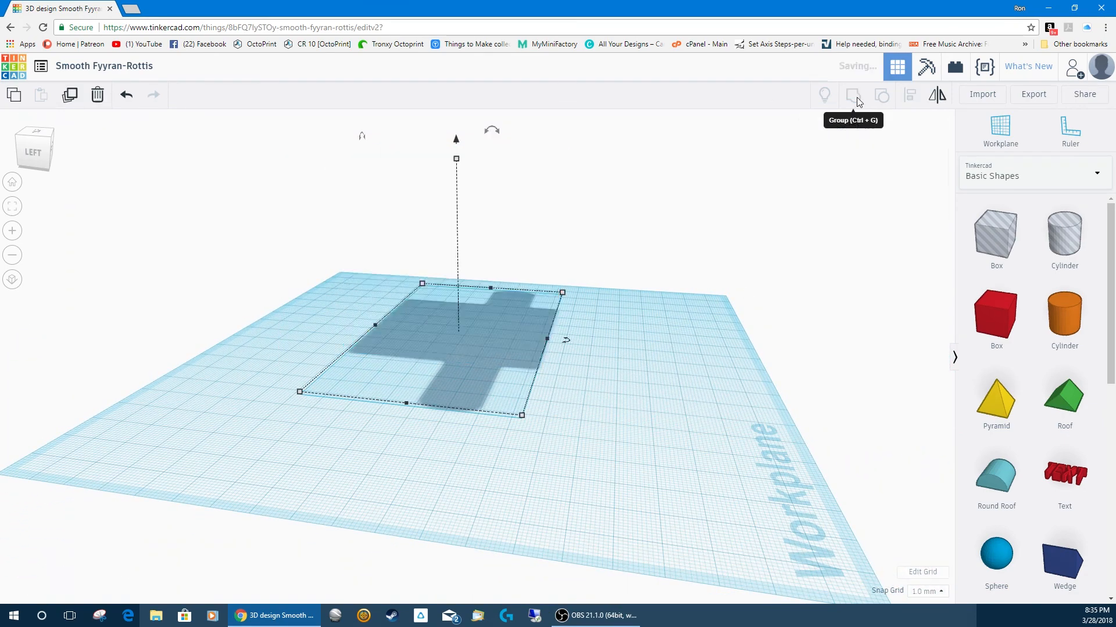
scroll(463, 272, up, 5)
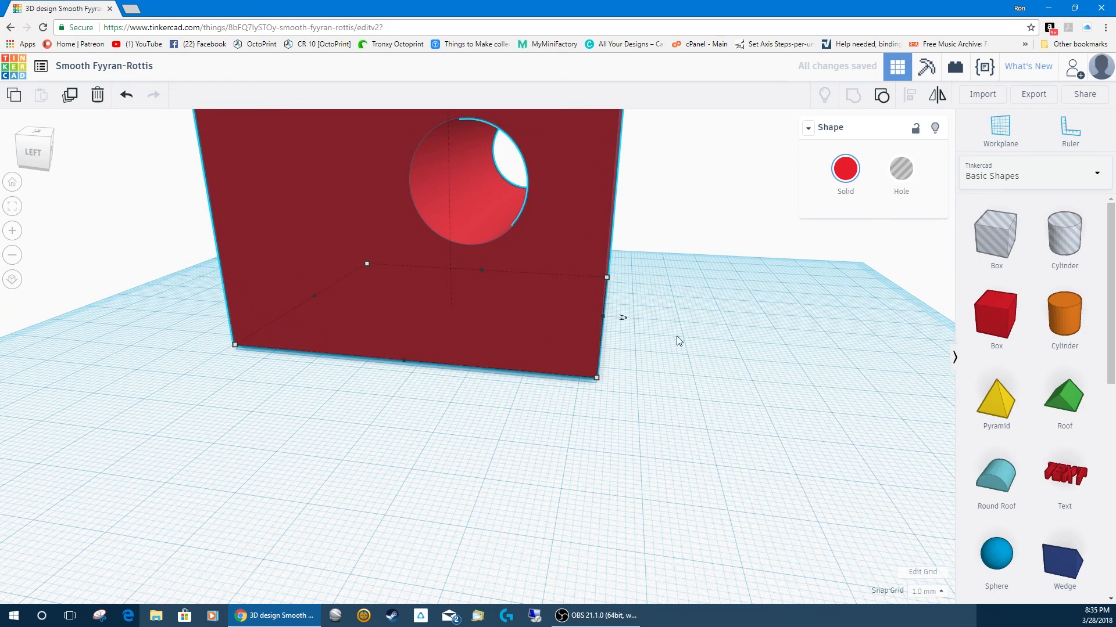
scroll(686, 358, down, 5)
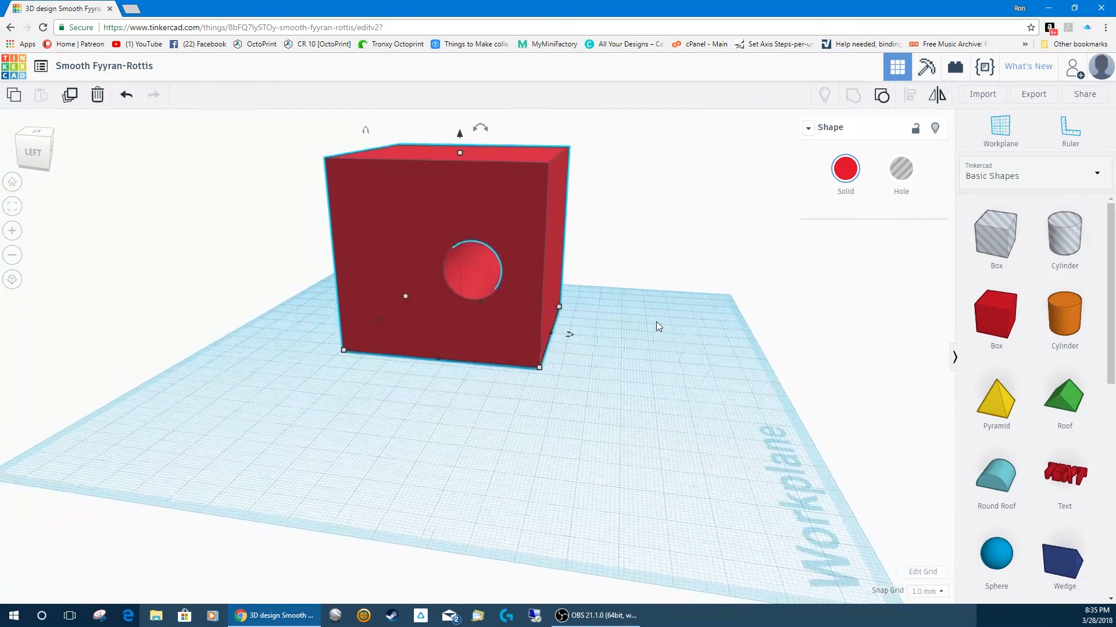